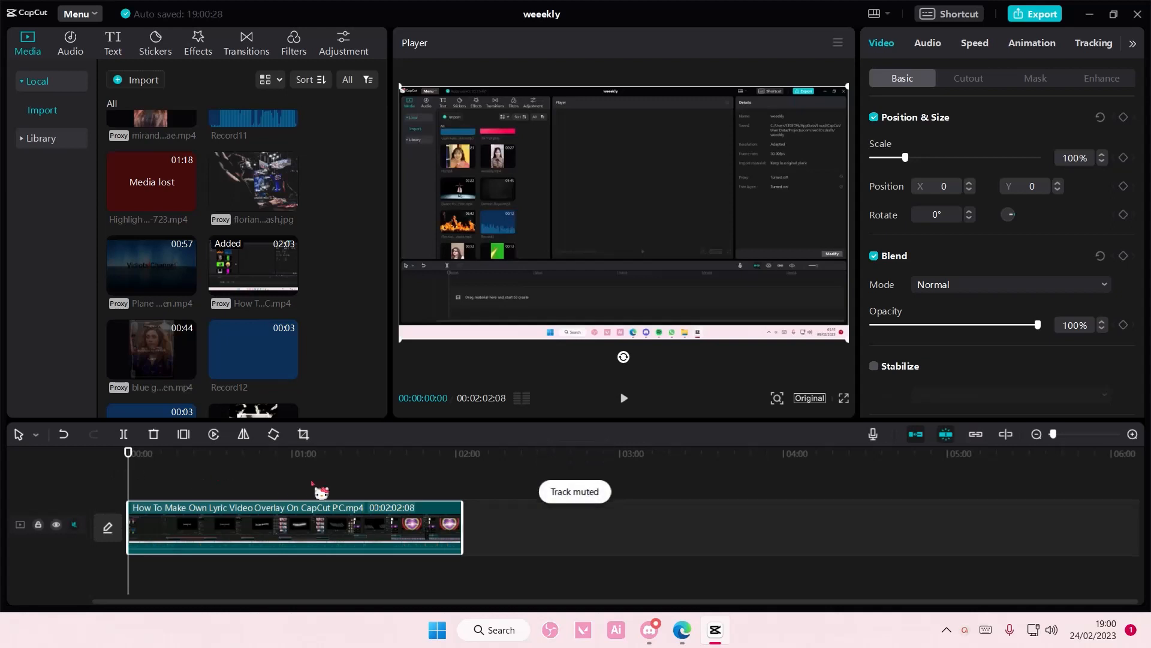
- Freeze the video frame at 00:01:29:12 and delete the footage before and after the frozen clip
left_click_drag(125, 472, 373, 500)
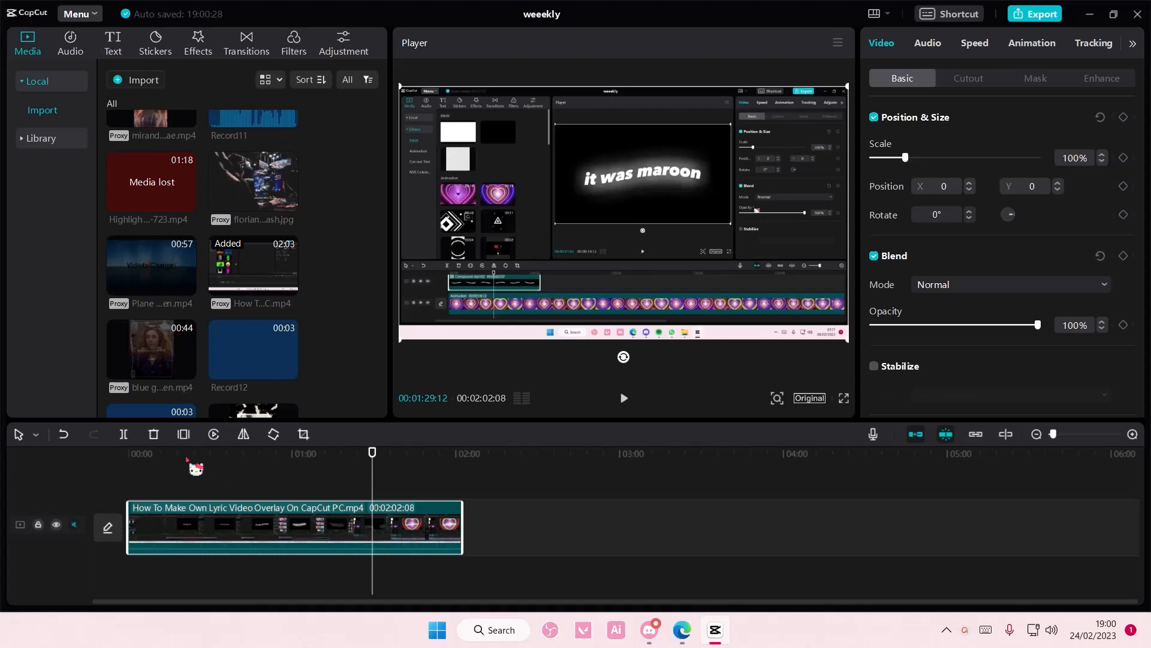
left_click(183, 434)
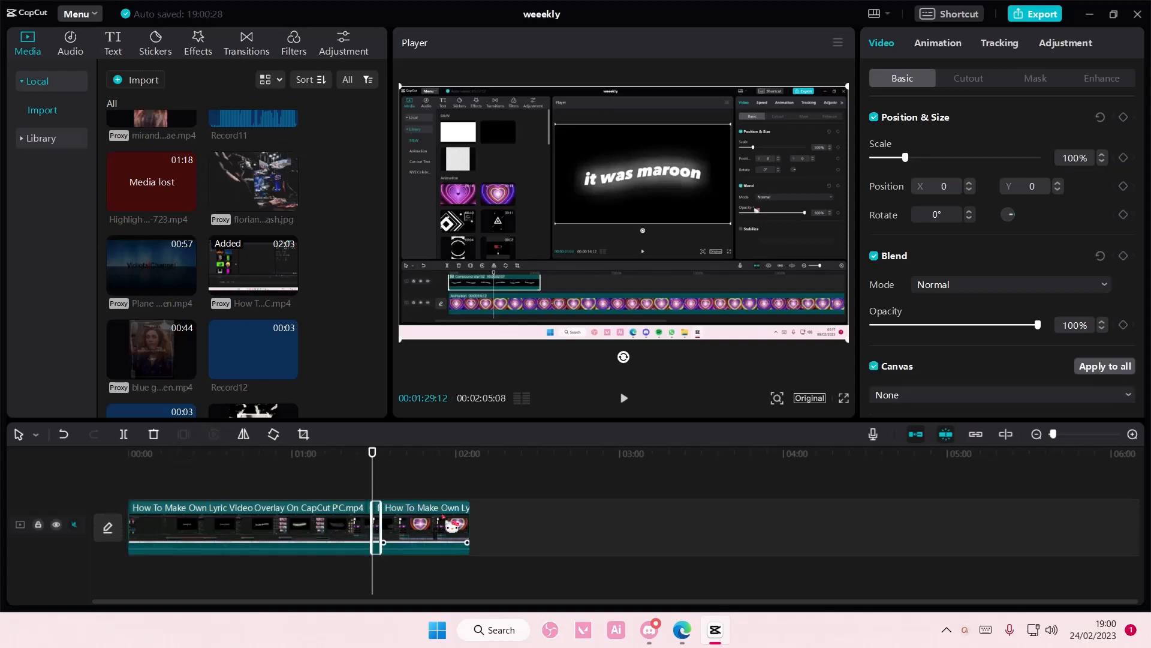
scroll(322, 529, "up", 2, "ctrl")
key("Delete")
left_click(319, 525)
key("Delete")
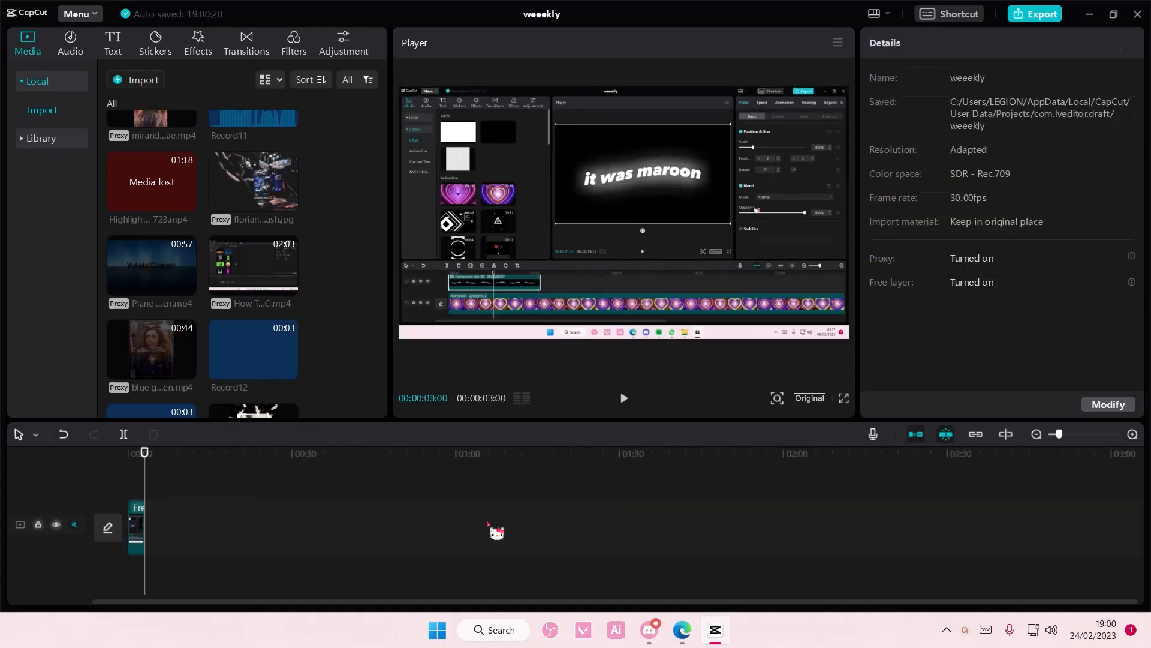
- Extend the freeze clip to 00:00:41:13 and shrink it to 48% at about X -516, Y 68
left_click_drag(144, 526, 356, 510)
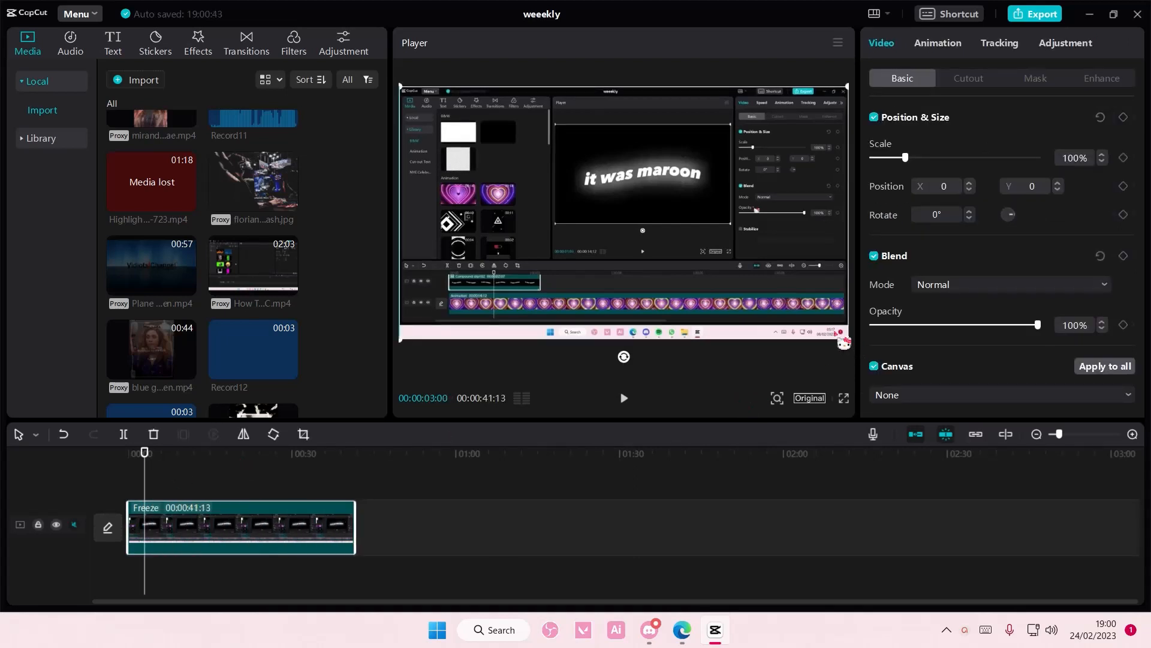
left_click_drag(848, 344, 638, 265)
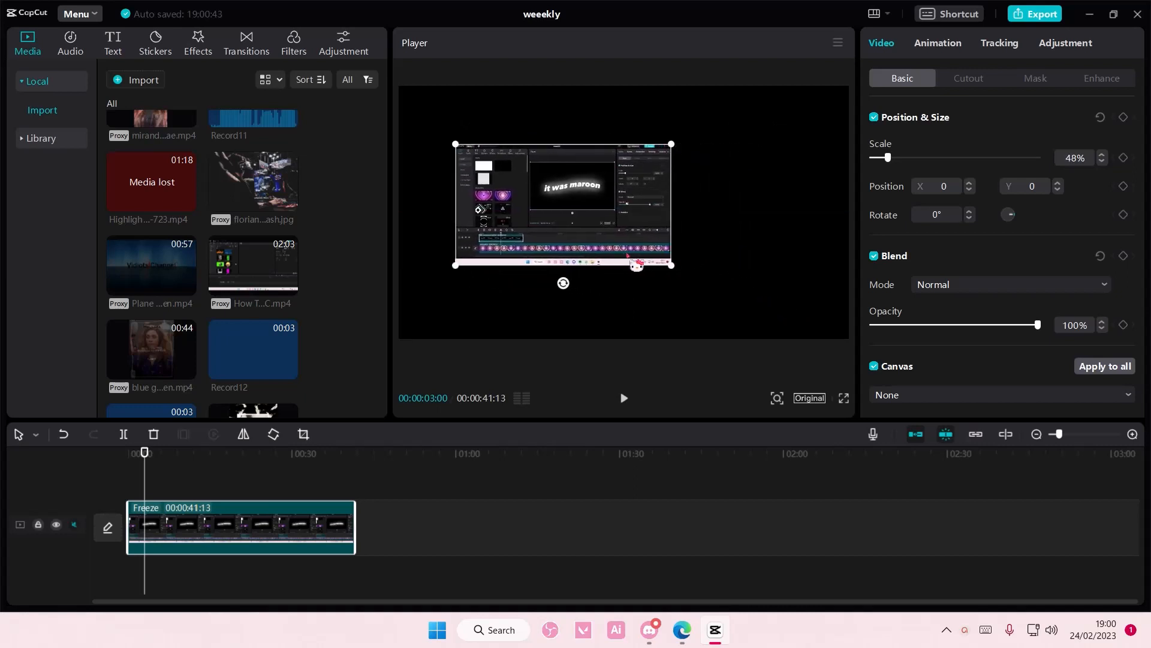
- Set the freeze clip's canvas type to Style and bring up the patterned backgrounds
scroll(906, 363, "down", 1)
left_click(909, 389)
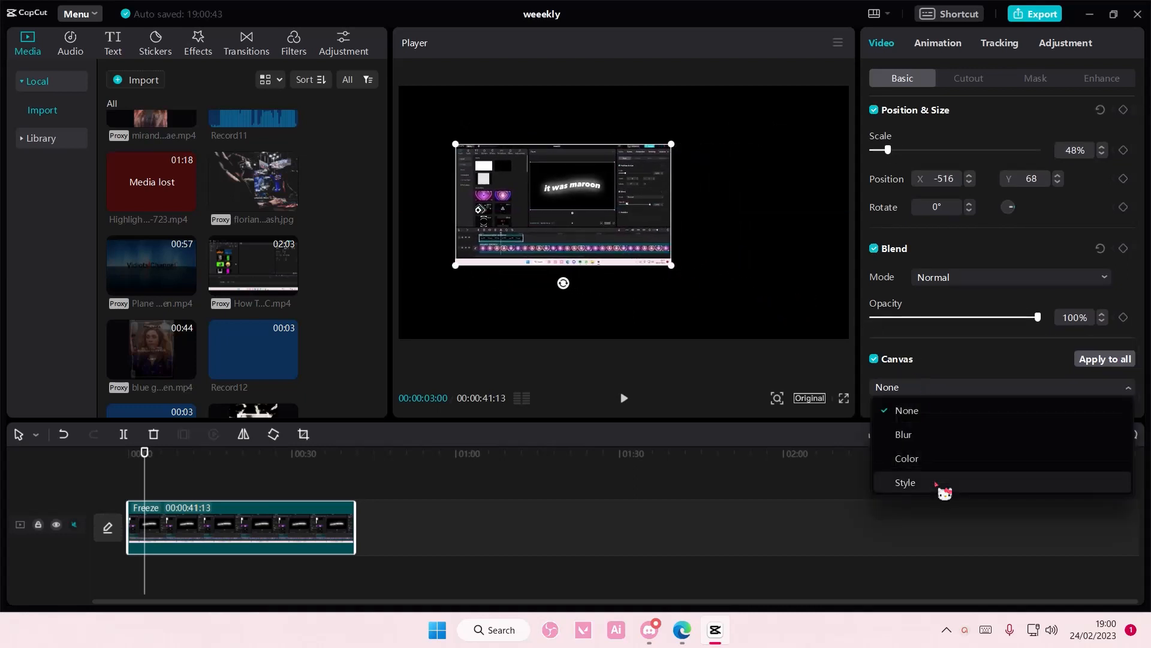
left_click(943, 480)
scroll(933, 389, "down", 3)
scroll(940, 398, "down", 8)
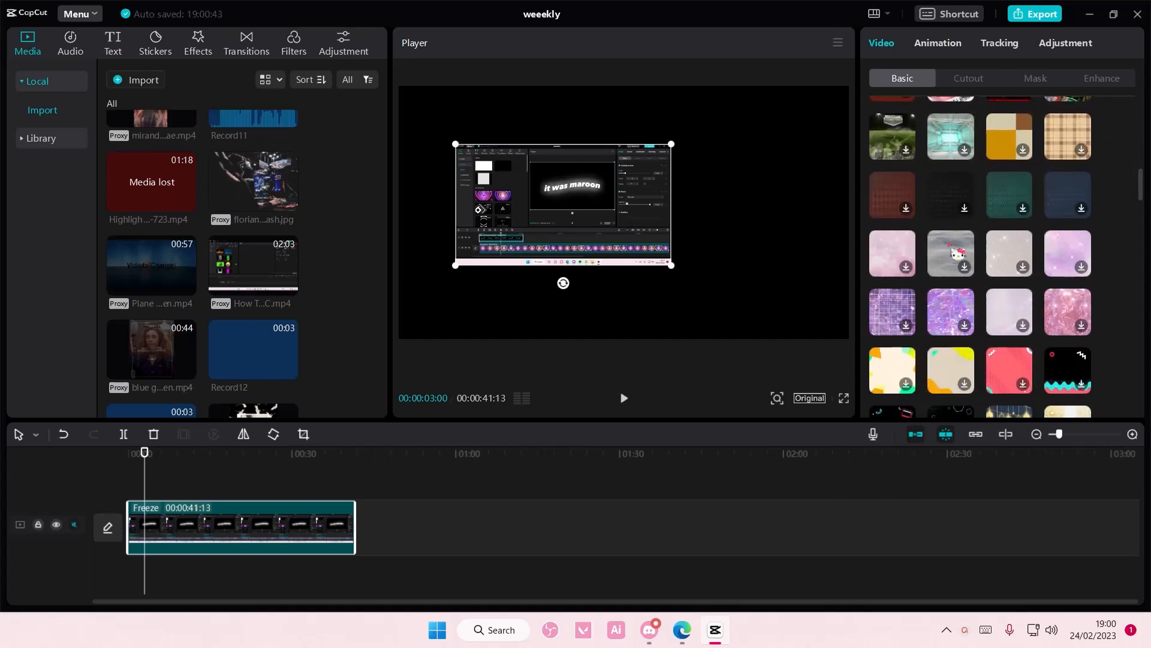
- Try the grey glitter, dark green, black fleur-de-lis and pale pink canvas backgrounds on the clip
left_click(955, 269)
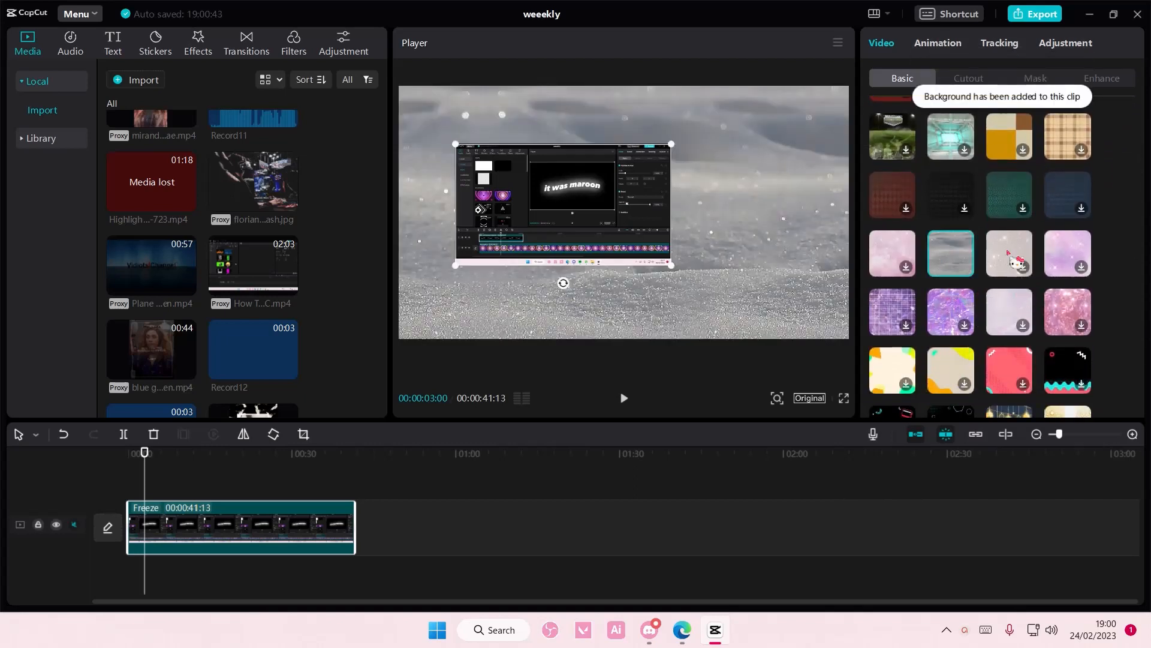
left_click(1009, 195)
scroll(996, 228, "down", 1)
left_click(951, 141)
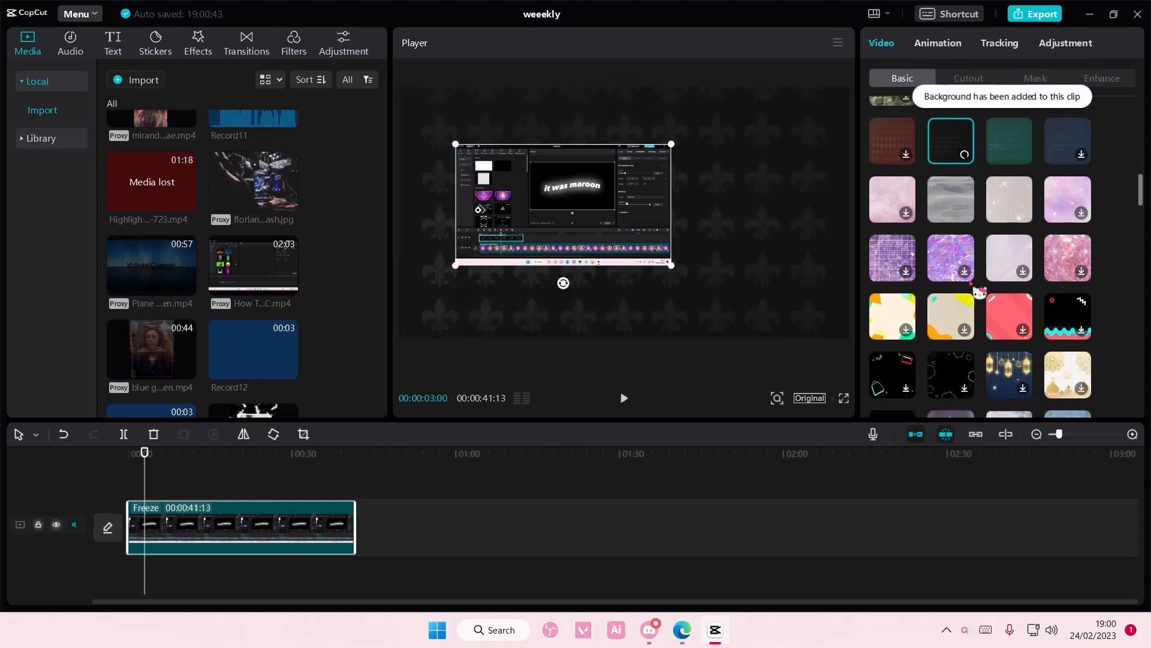
scroll(972, 283, "down", 5)
left_click(1007, 229)
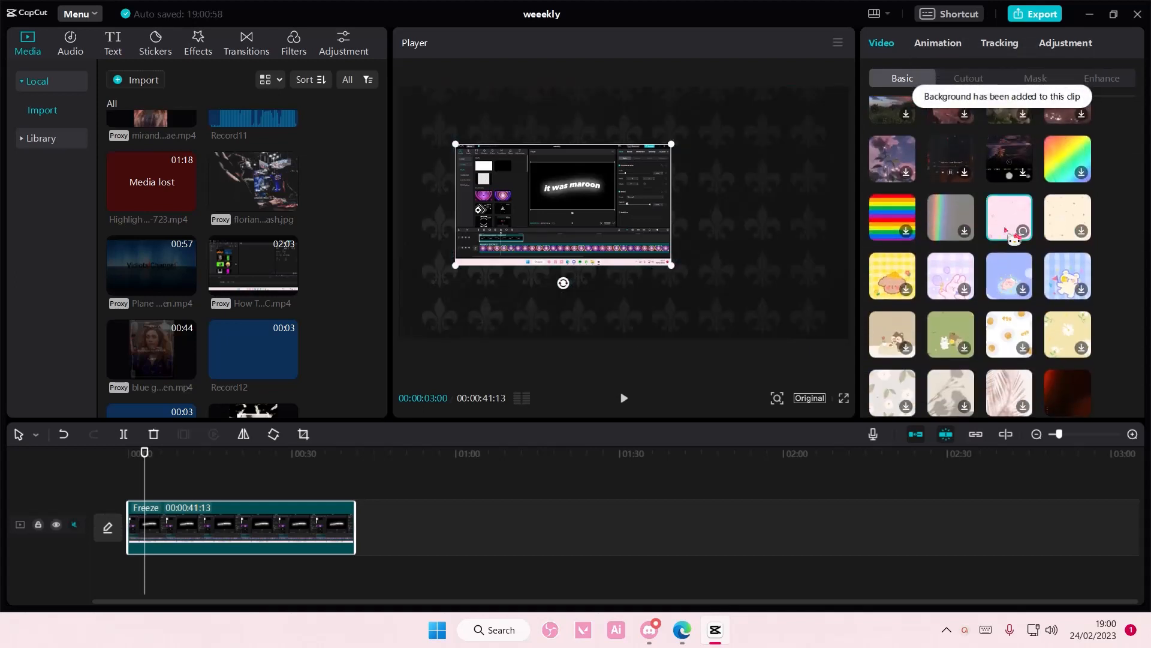
- Try the cream floral, plain blue illustrated, blue checkered bear and fried-egg canvas backgrounds on the clip
left_click(1062, 236)
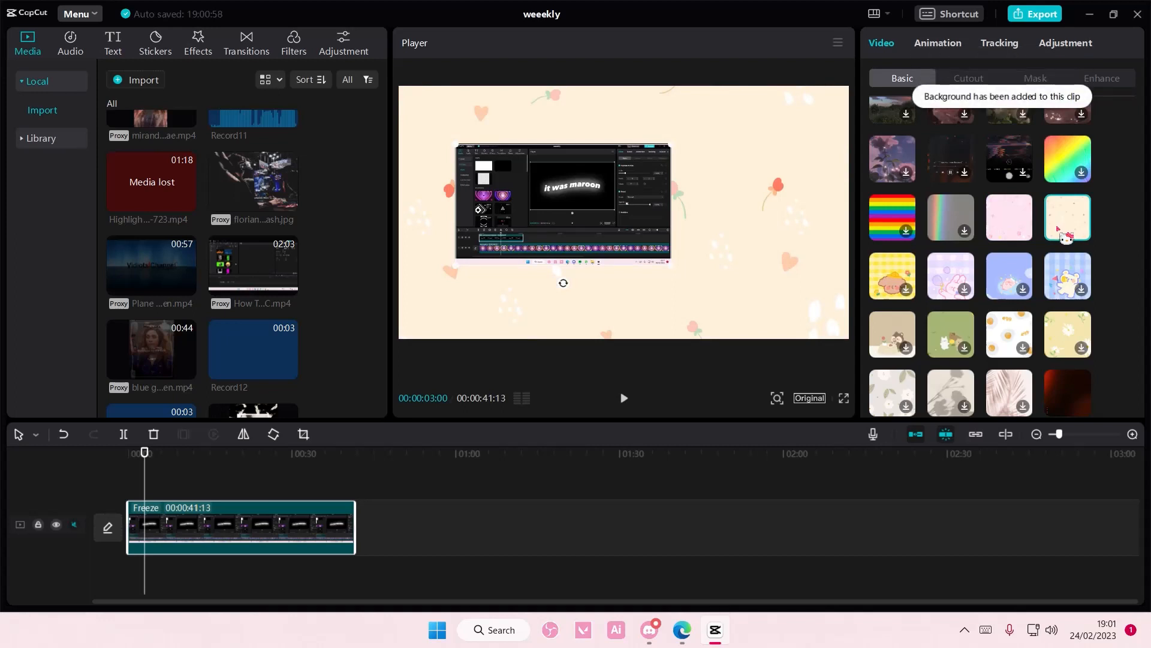
left_click(1024, 289)
left_click(1072, 283)
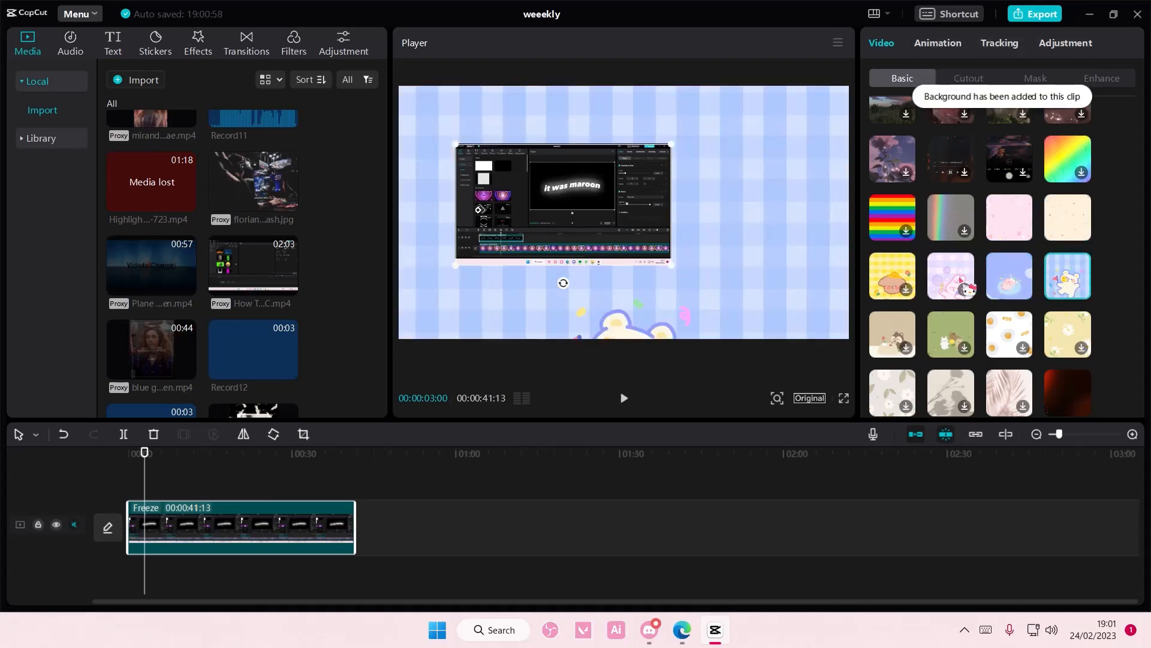
left_click(1019, 337)
scroll(1019, 337, "down", 1)
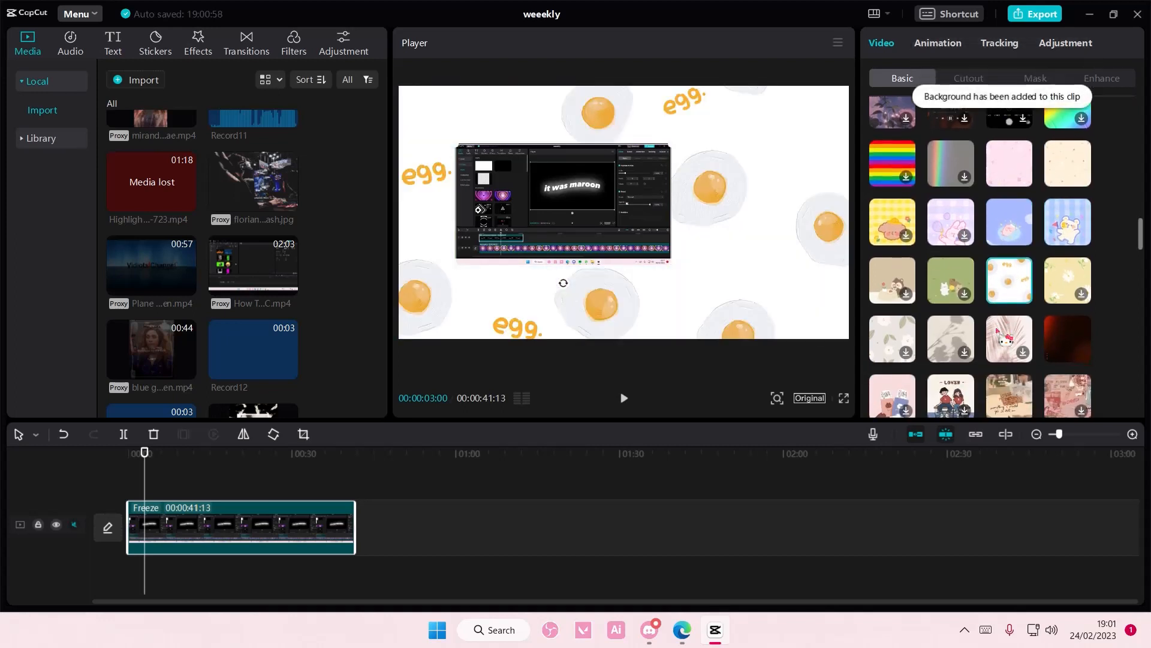
left_click(1067, 236)
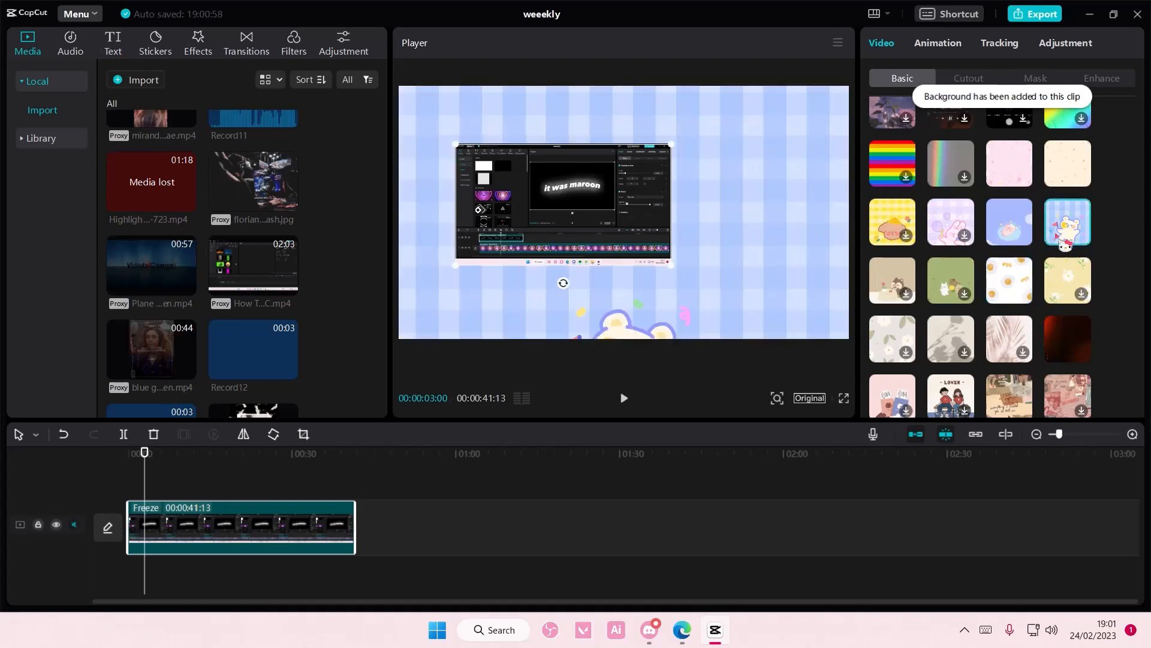
- Try the lilac notebook, crumpled brown paper, pink and yellow wildflower canvas backgrounds on the clip
scroll(1056, 236, "down", 5)
scroll(1021, 236, "down", 1)
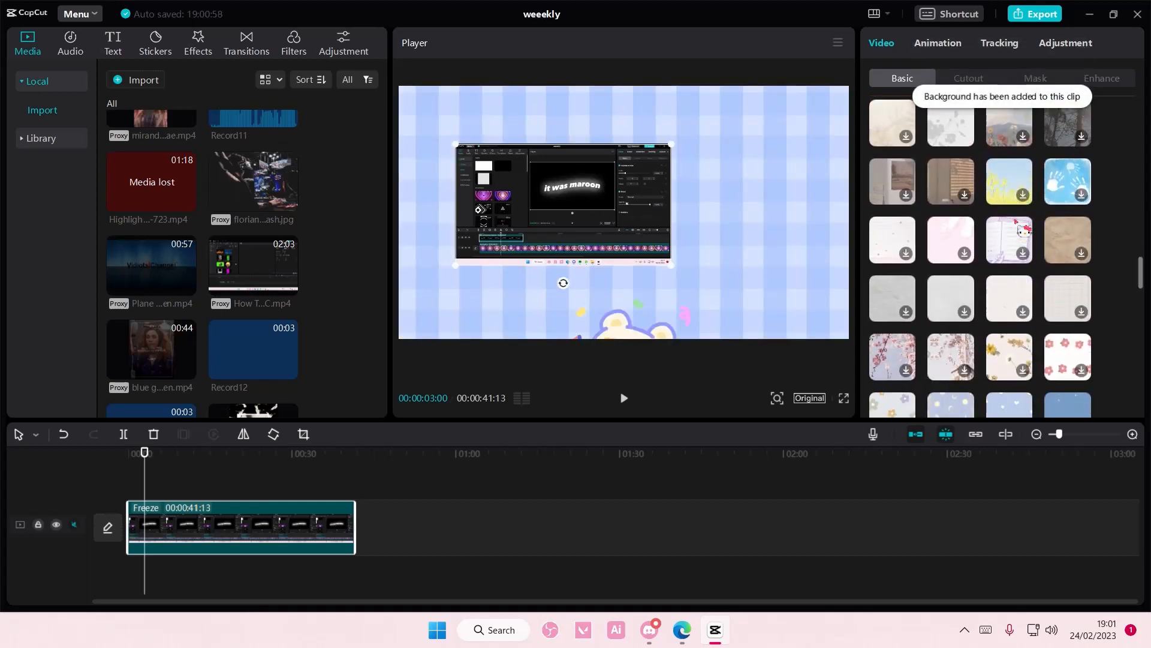
left_click(1023, 237)
left_click(1056, 252)
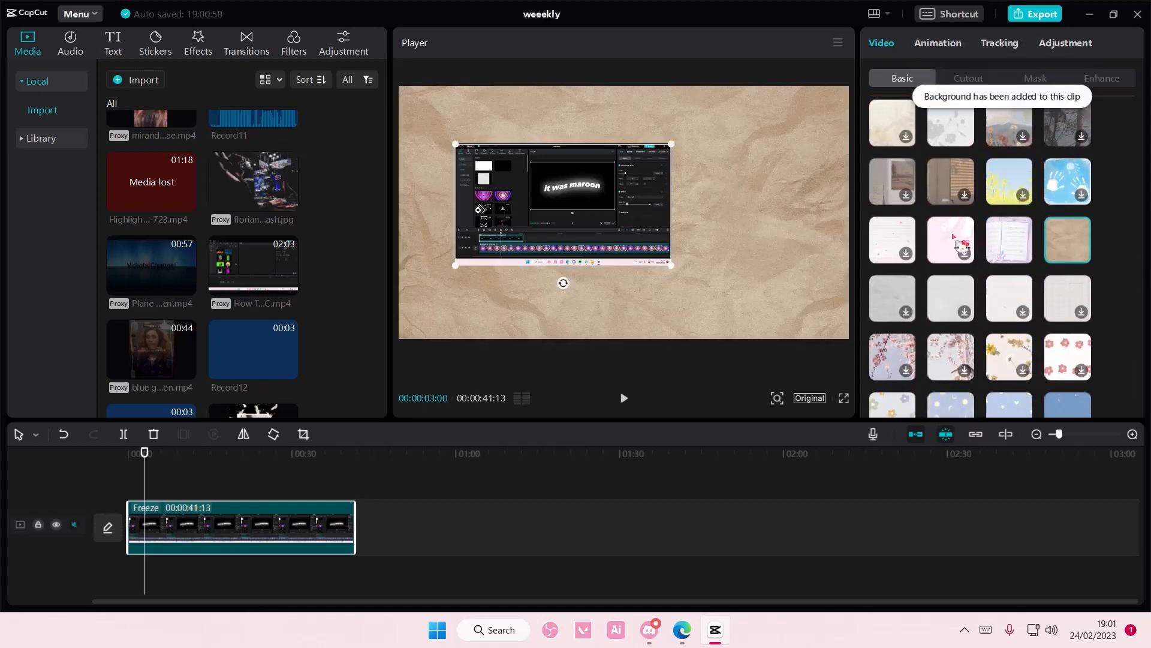
left_click(959, 247)
scroll(984, 270, "down", 1)
left_click(1019, 303)
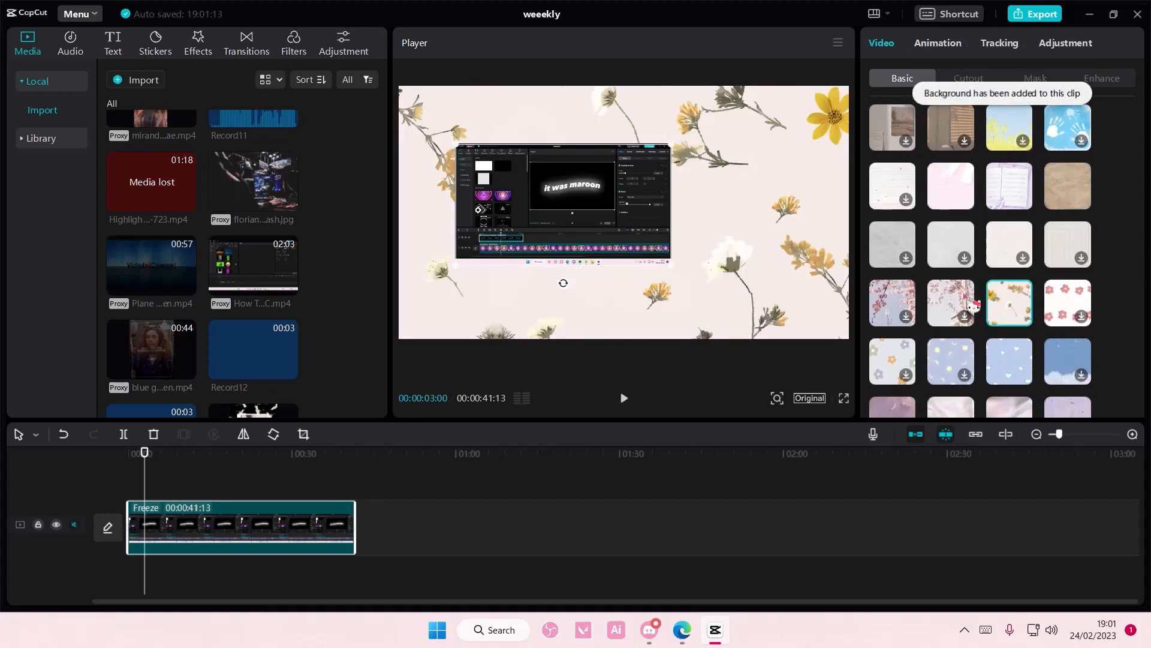
- Apply the blue sky canvas background with white clouds, stars and moon to the clip
left_click(1009, 347)
left_click(1052, 363)
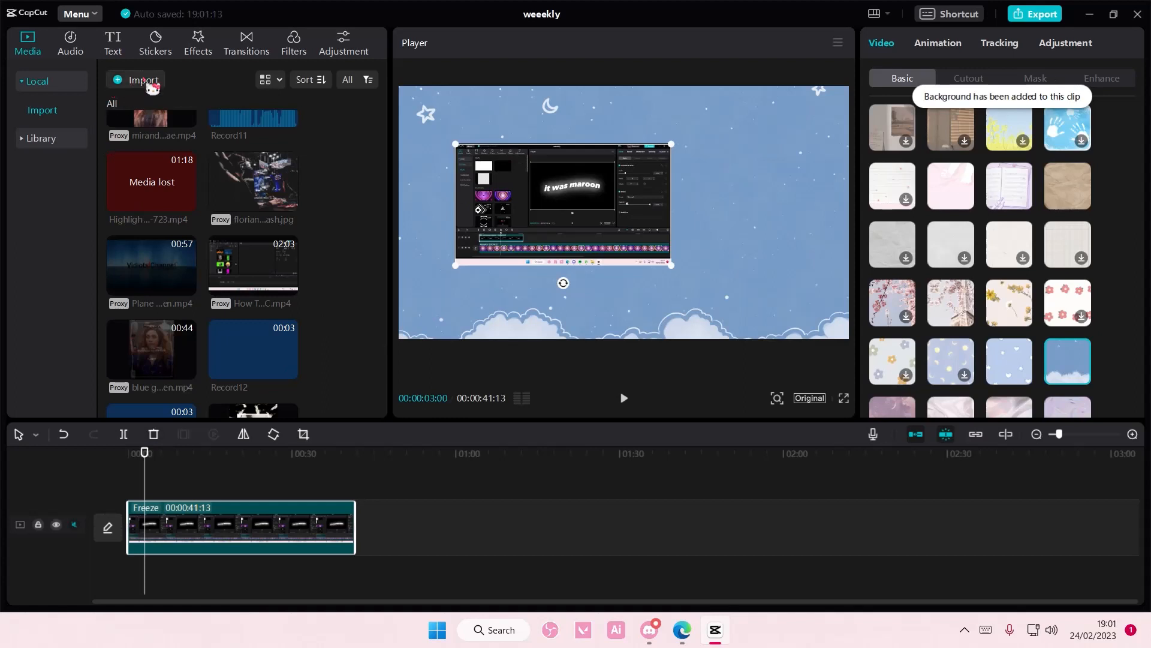
- Open the Frame sticker category and look through its designs for a frame to put around the clip
left_click(155, 43)
scroll(51, 304, "down", 10)
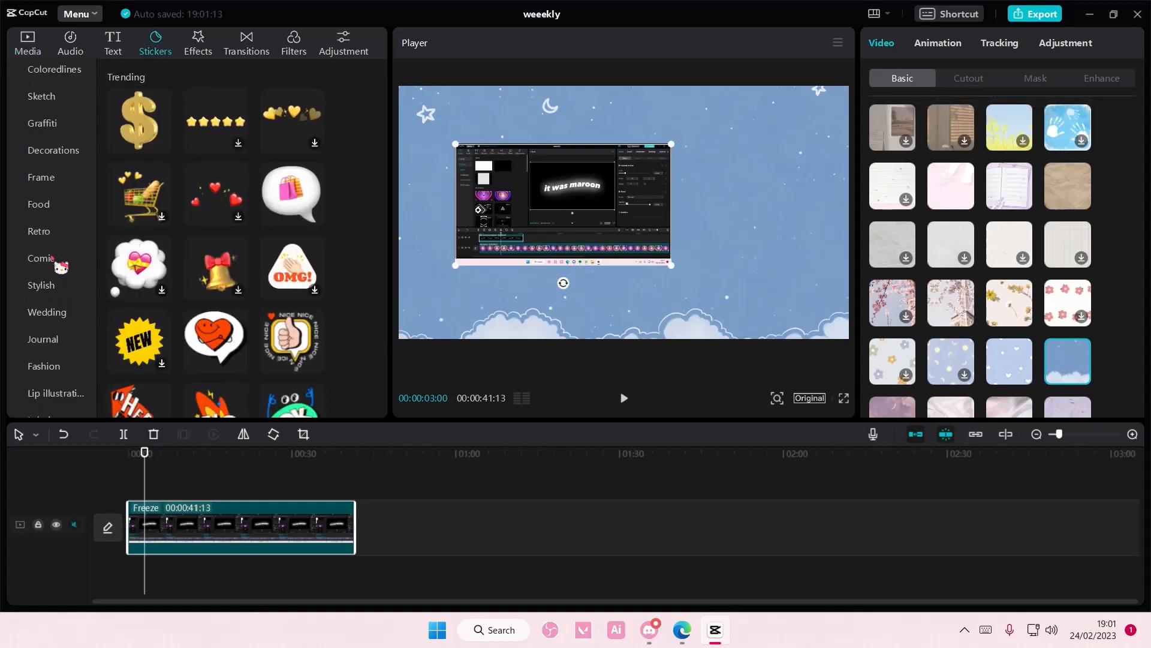
left_click(53, 184)
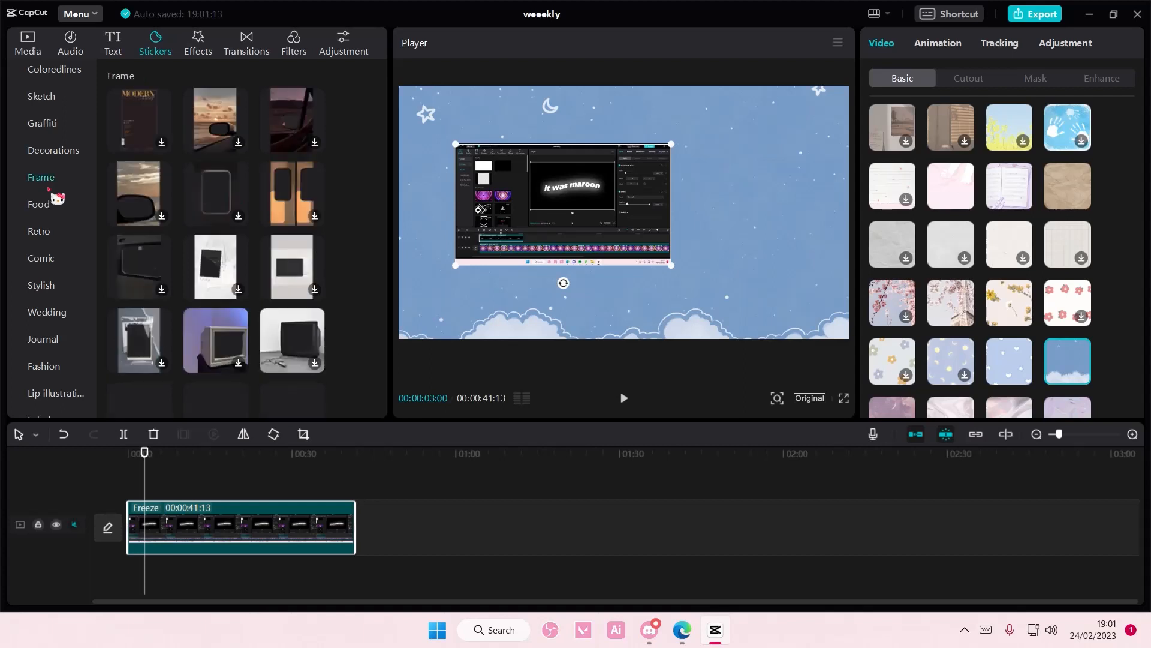
scroll(254, 319, "down", 5)
scroll(262, 329, "down", 4)
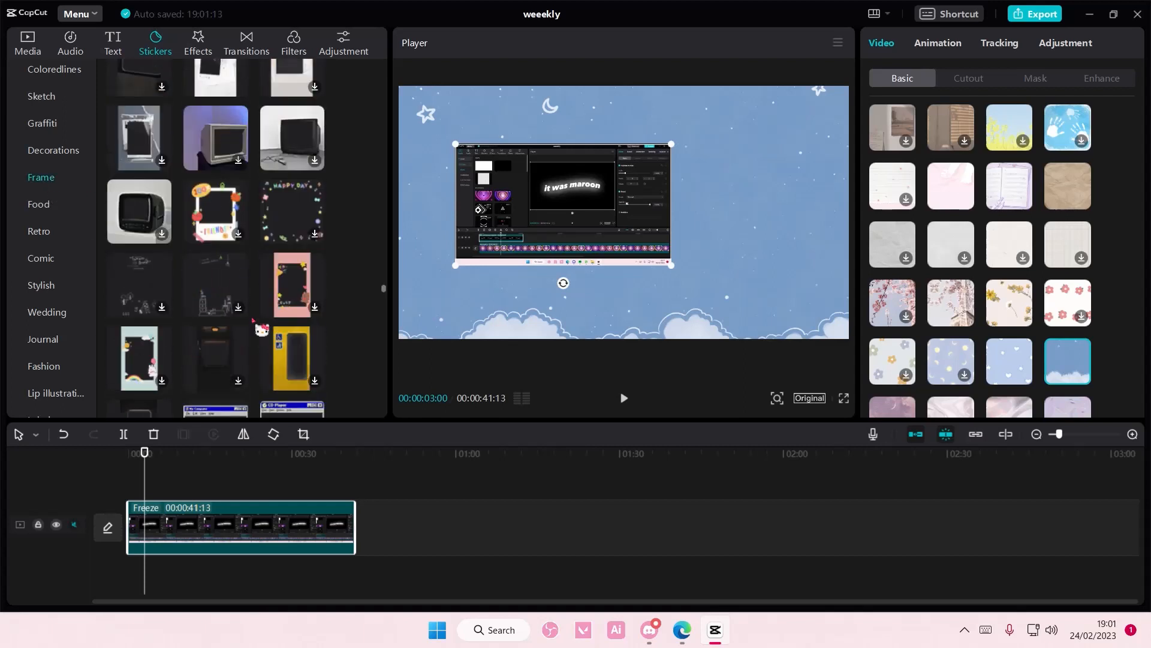
scroll(262, 330, "down", 1)
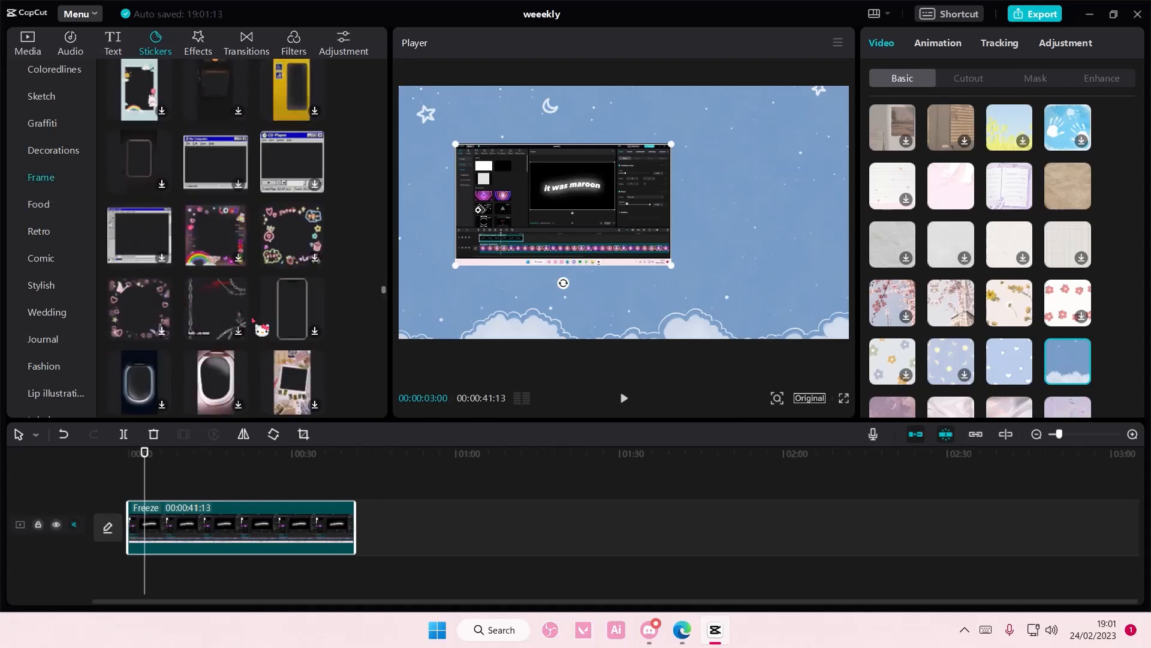
scroll(262, 329, "down", 1)
scroll(262, 329, "down", 10)
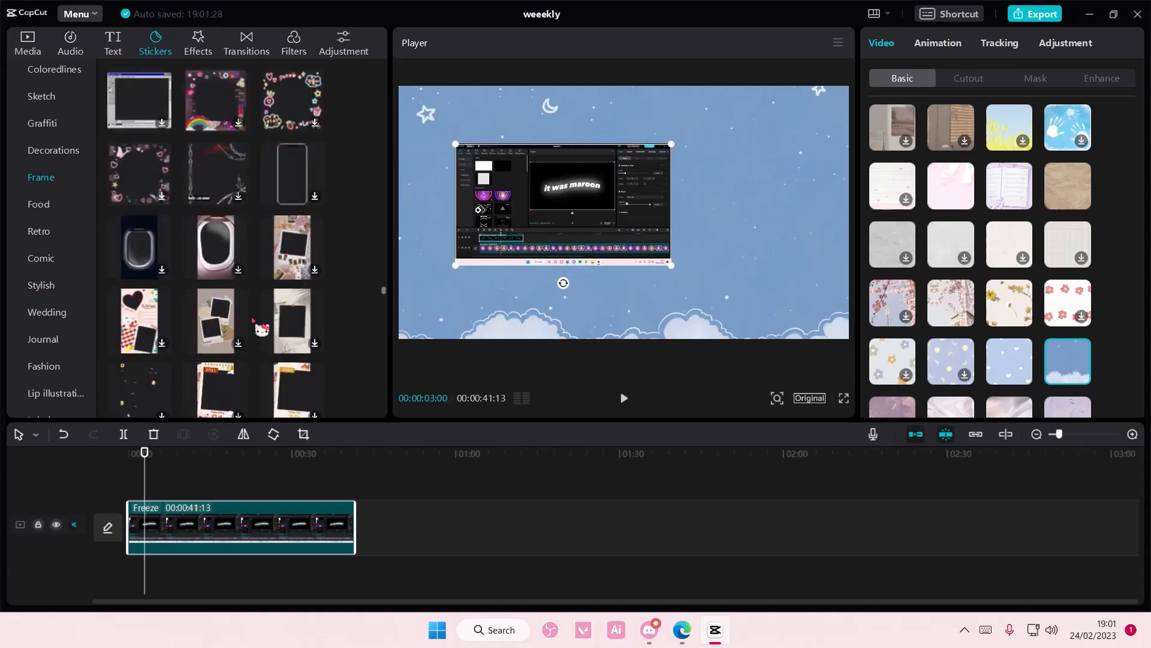
scroll(262, 330, "down", 5)
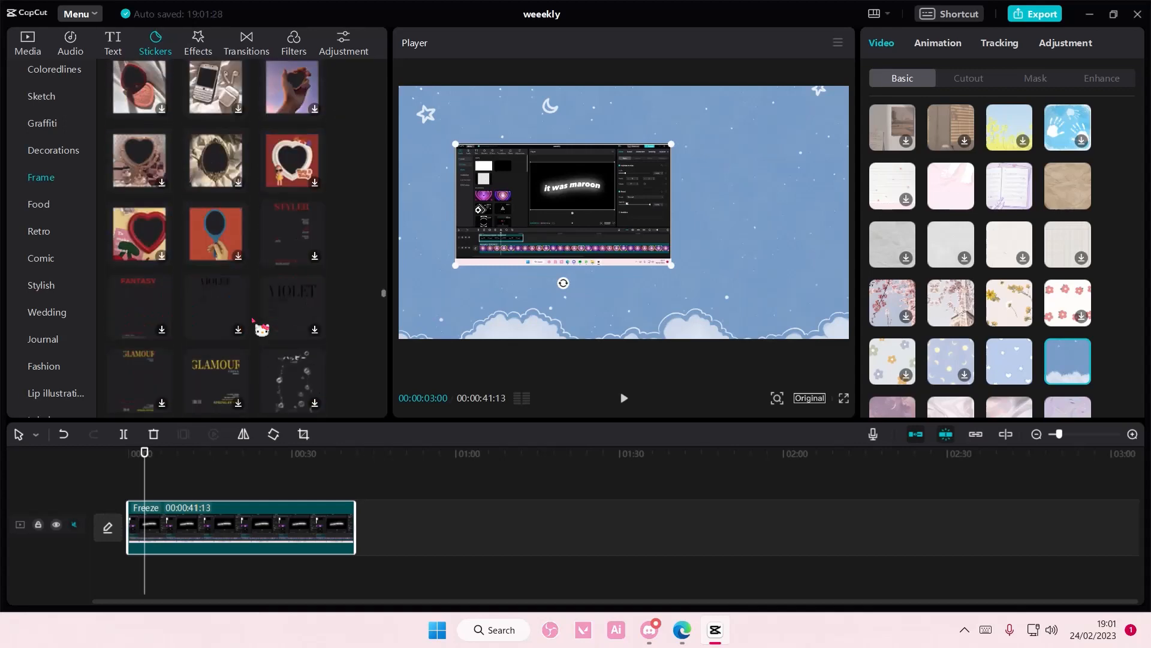
scroll(262, 330, "down", 1)
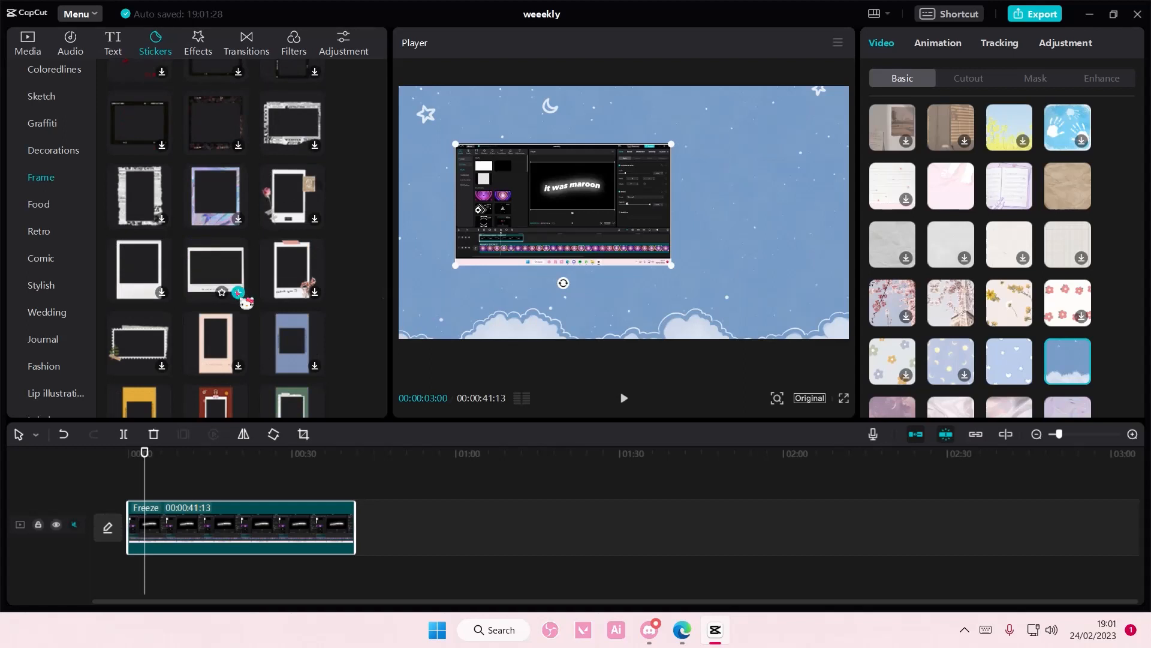
- Try the white landscape polaroid frame sticker around the clip at 62% scale and X -515, and delete it
left_click(238, 292)
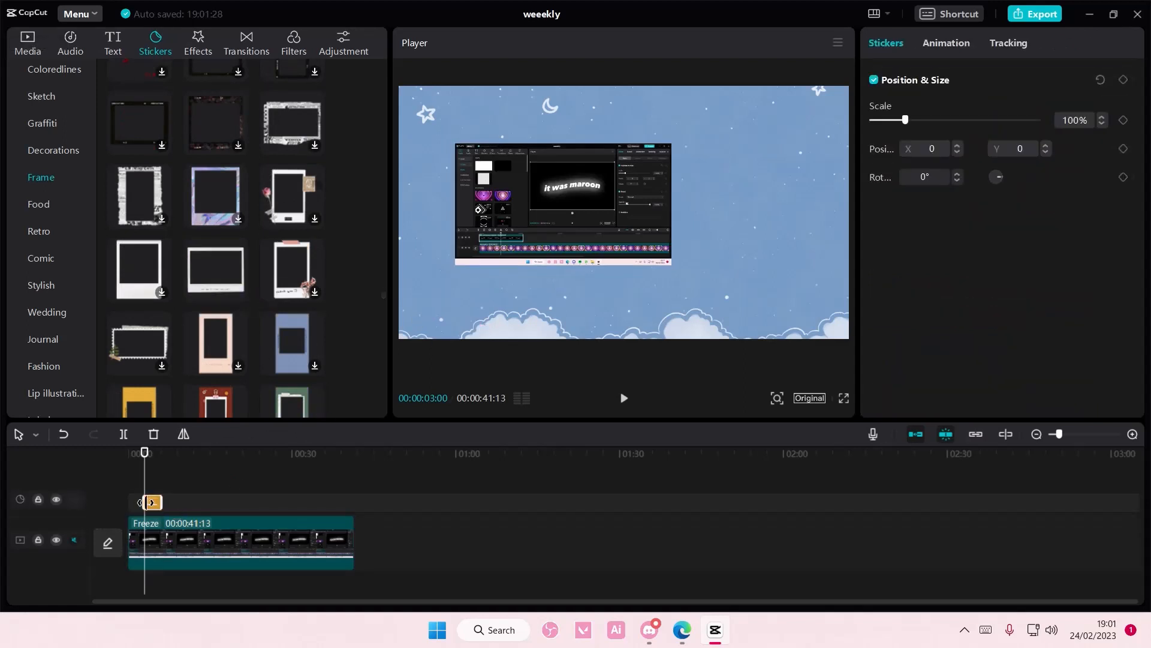
left_click_drag(905, 120, 893, 120)
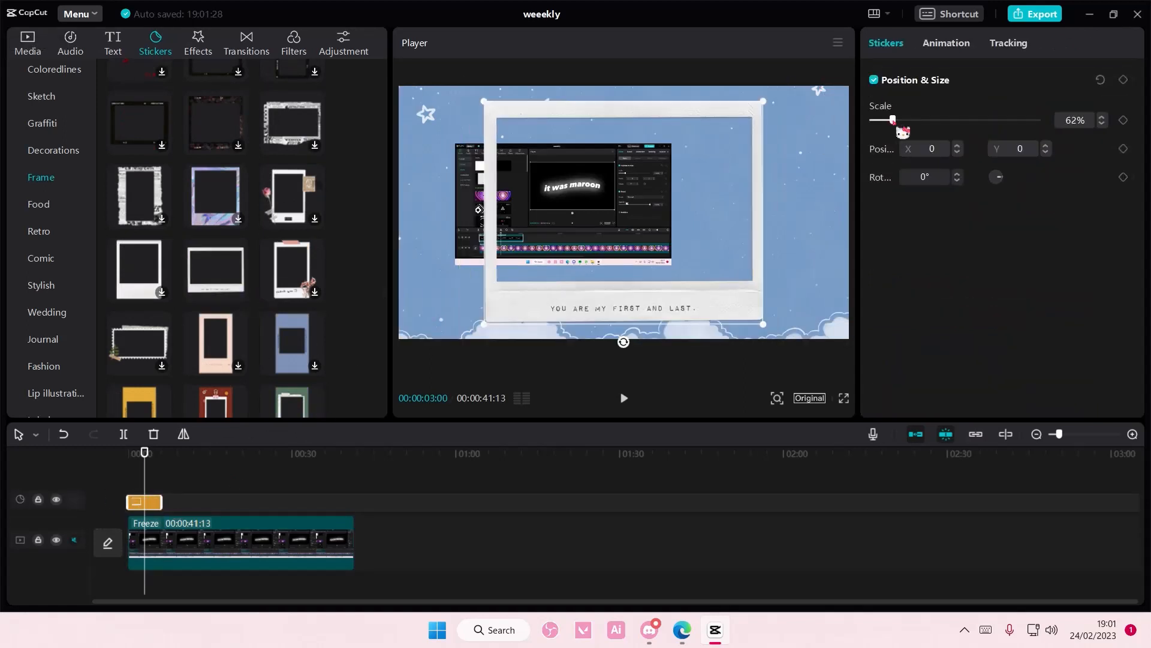
left_click_drag(749, 223, 693, 220)
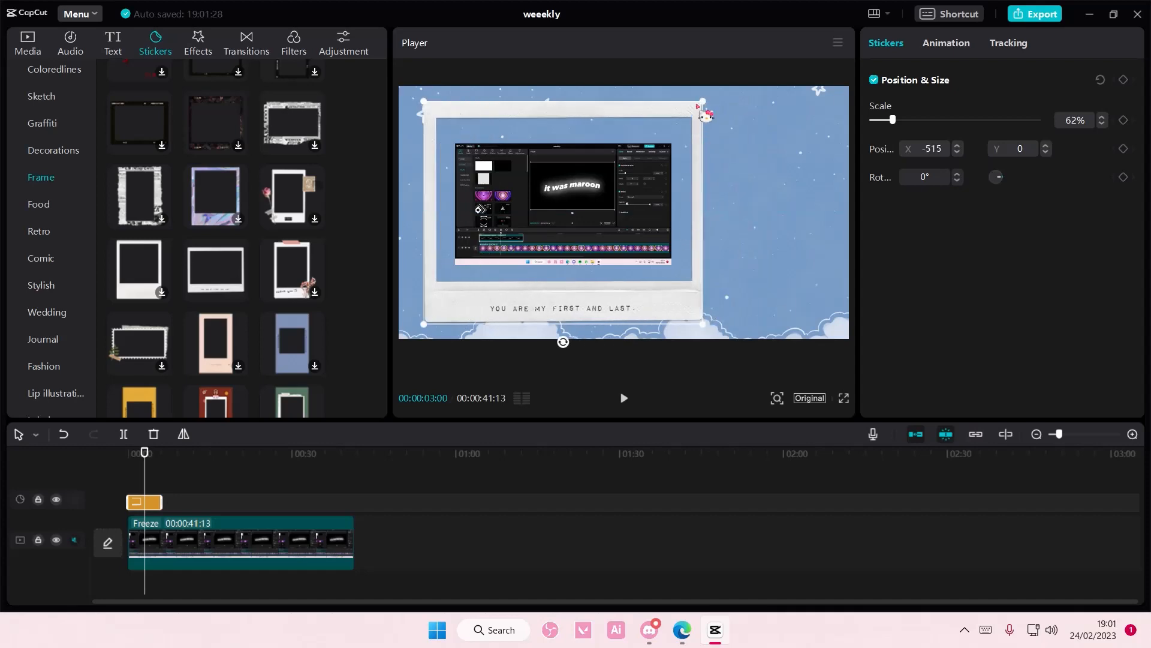
scroll(240, 281, "down", 10)
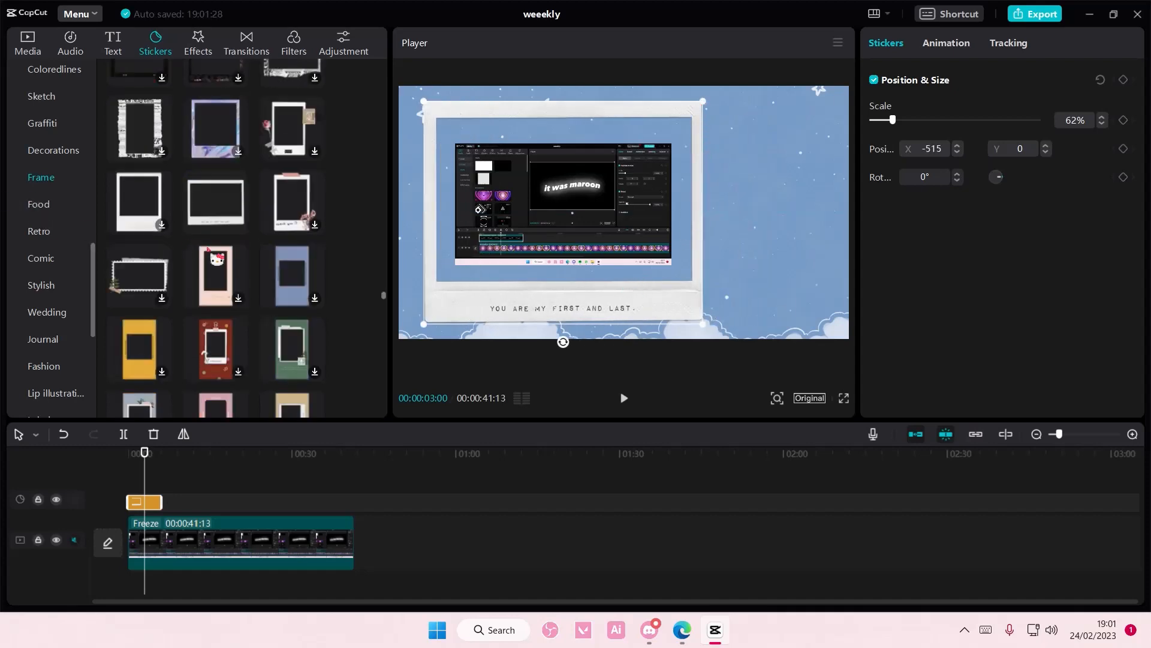
scroll(246, 271, "down", 5)
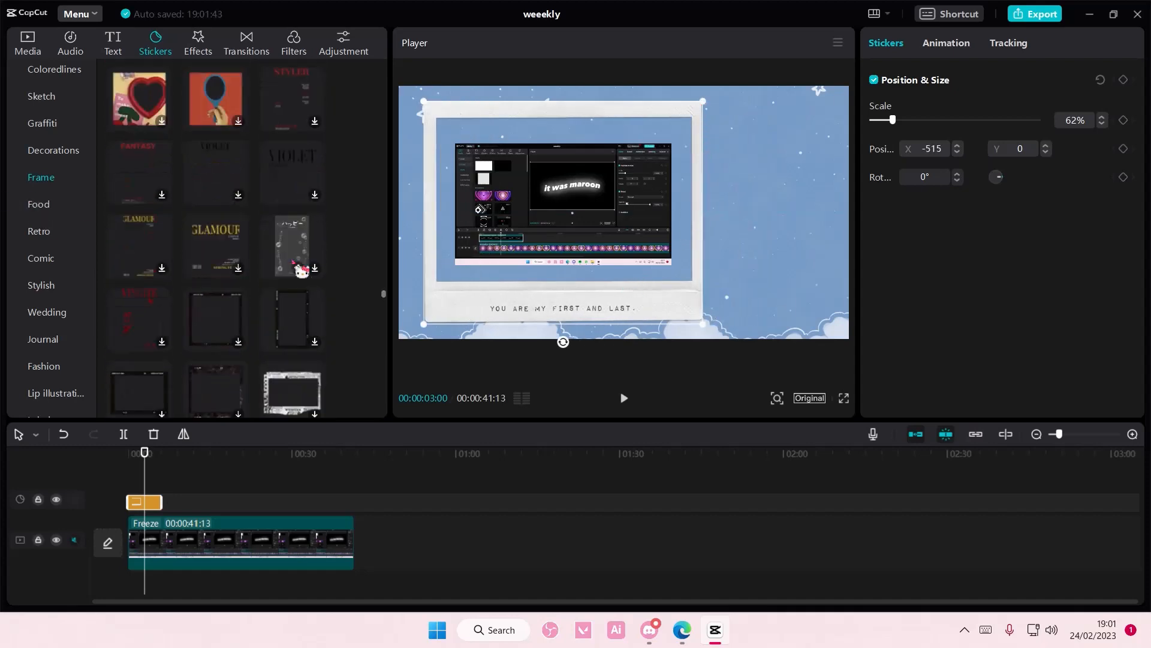
key("Delete")
- Add the My Computer window frame sticker over the clip, scaled to 43% at about X -520, Y 77
scroll(300, 271, "up", 3)
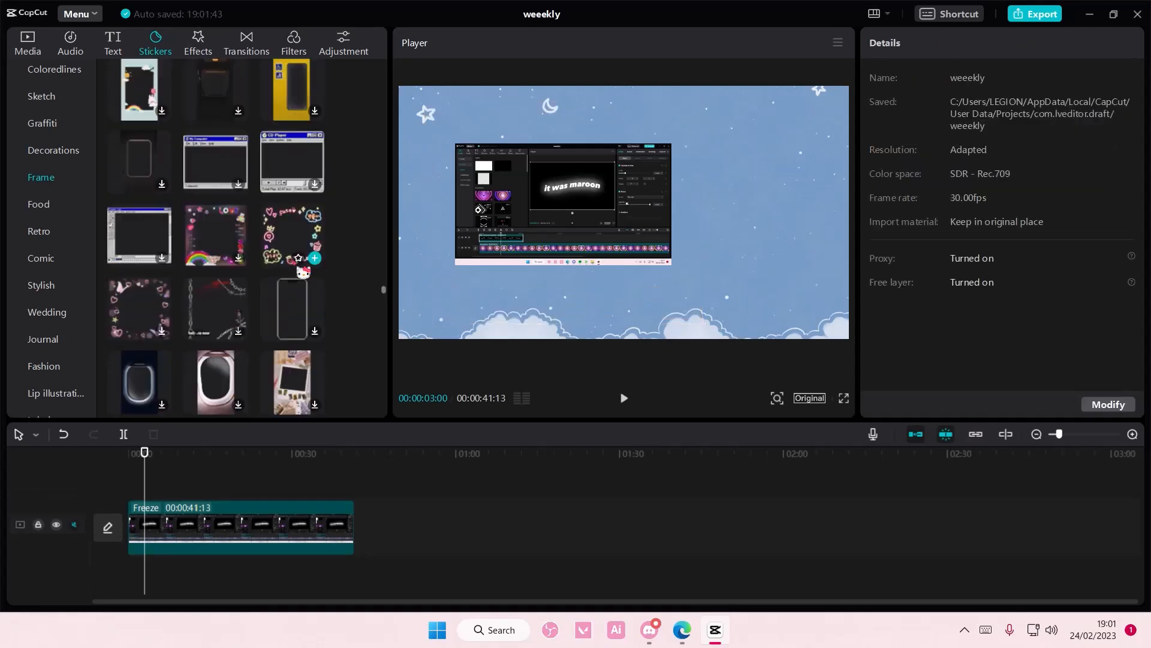
scroll(303, 271, "up", 2)
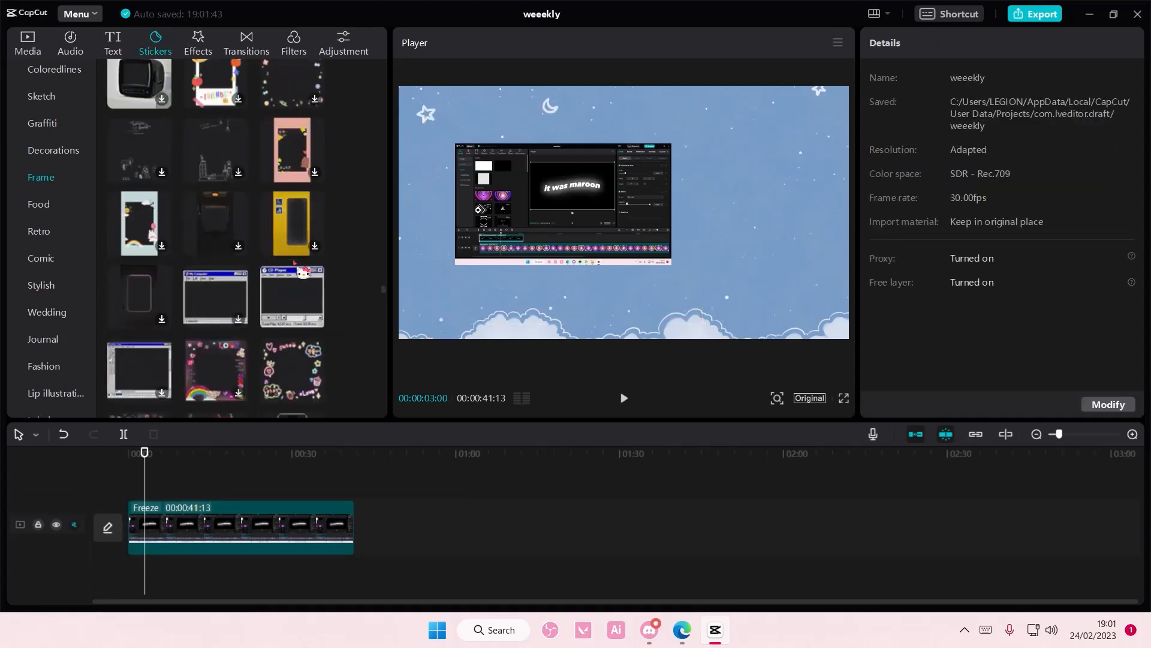
left_click(238, 319)
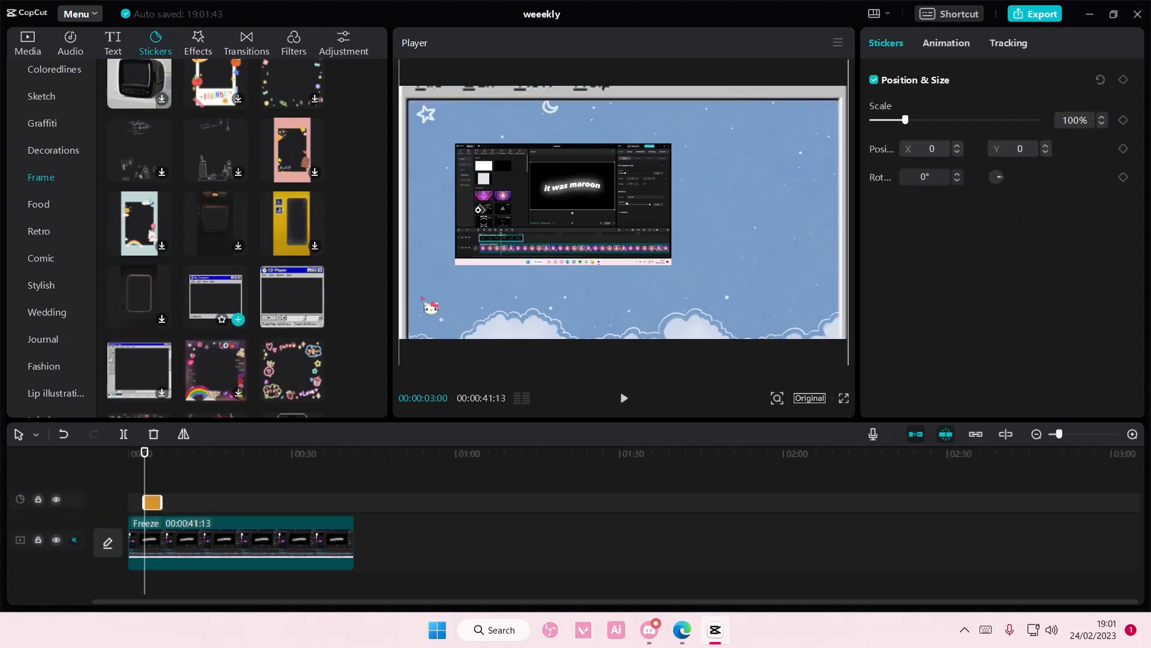
left_click_drag(902, 120, 889, 120)
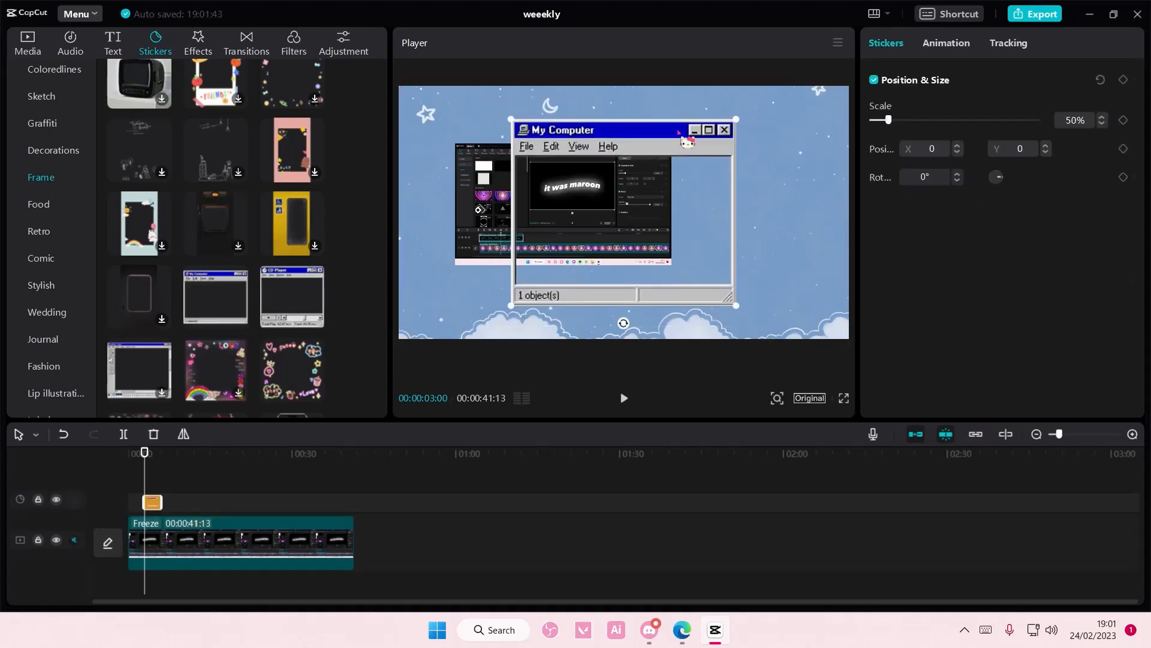
left_click_drag(684, 138, 620, 127)
left_click_drag(675, 296, 660, 284)
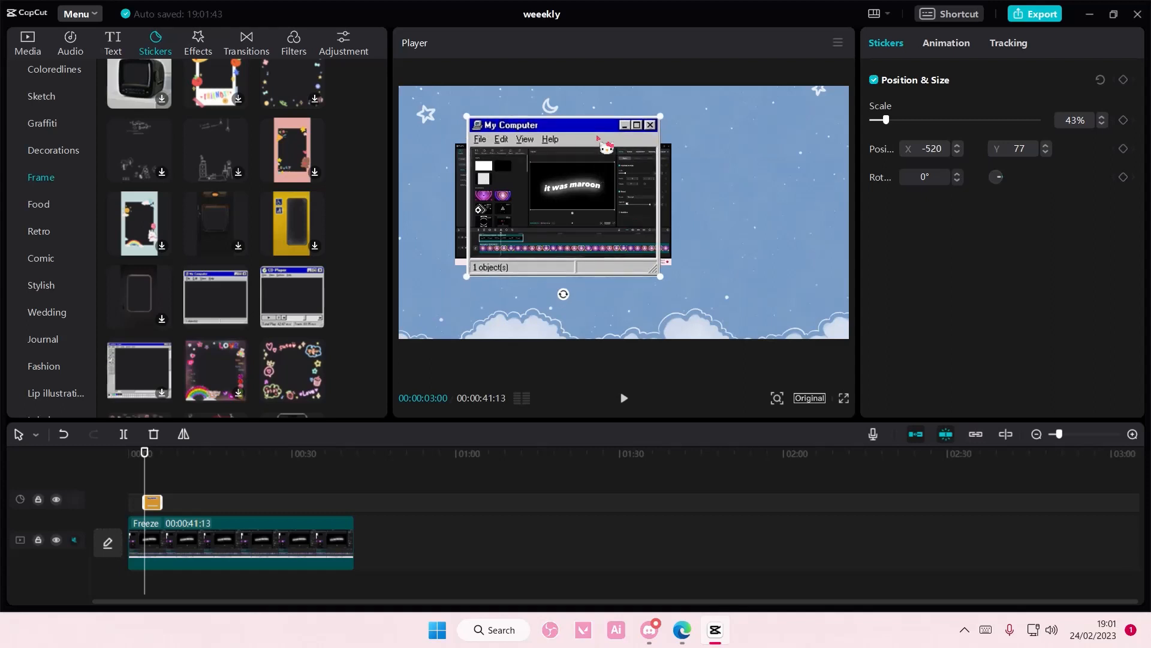
- Position the My Computer frame sticker at X -513, Y 145 and extend it over the full length of the freeze clip
left_click_drag(607, 151, 606, 146)
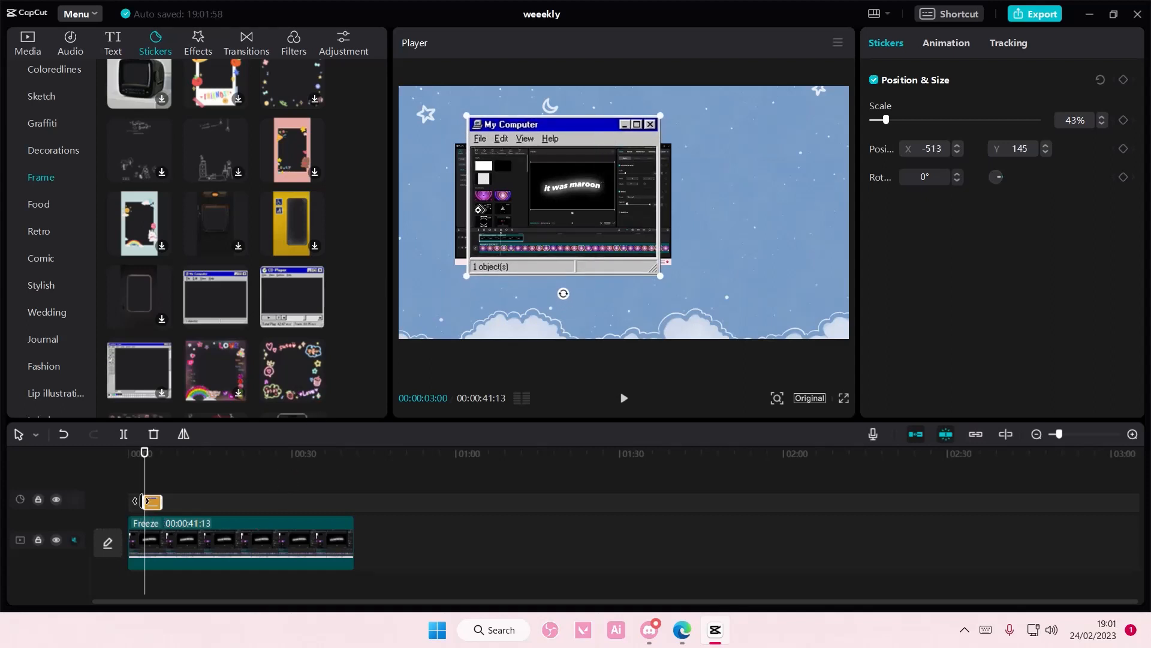
left_click_drag(142, 500, 354, 502)
- Apply a rectangle mask of 1653 by 1127 to the freeze clip so it fits inside the window frame
left_click(342, 540)
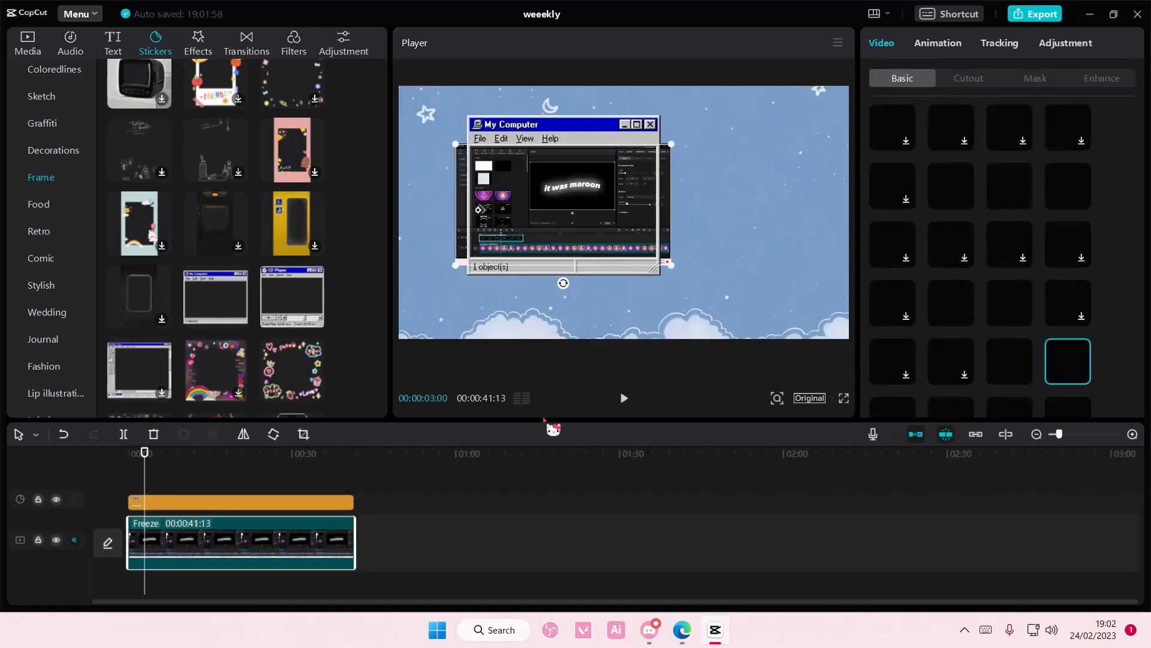
left_click(1036, 80)
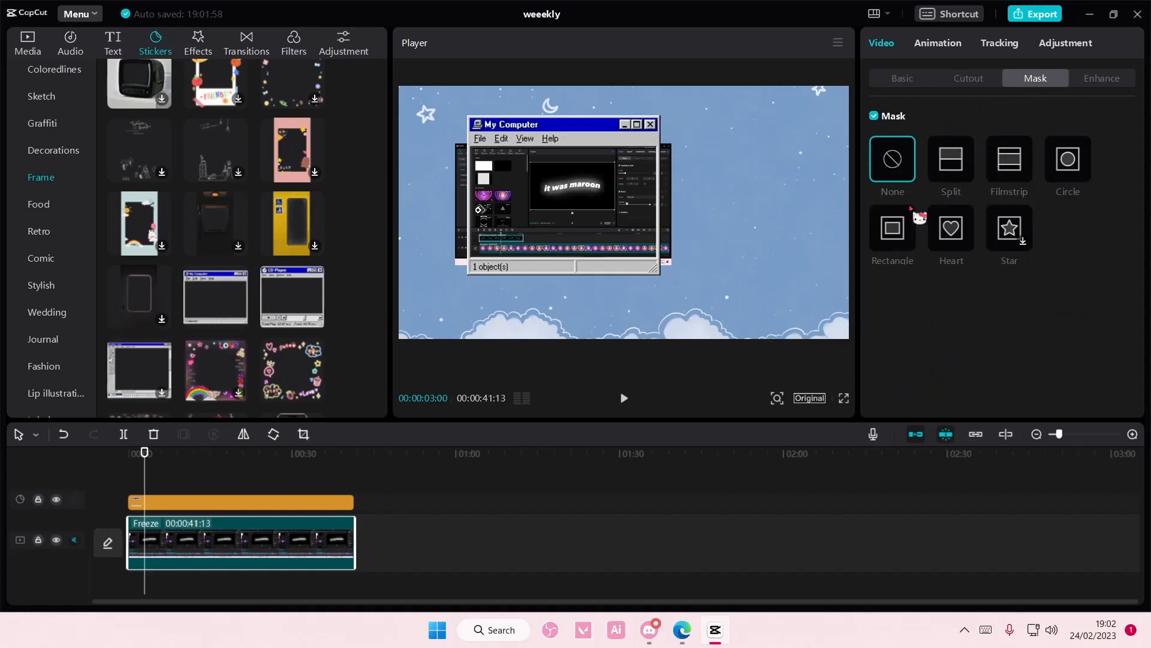
left_click(890, 231)
left_click_drag(627, 205, 665, 205)
left_click_drag(560, 181, 560, 144)
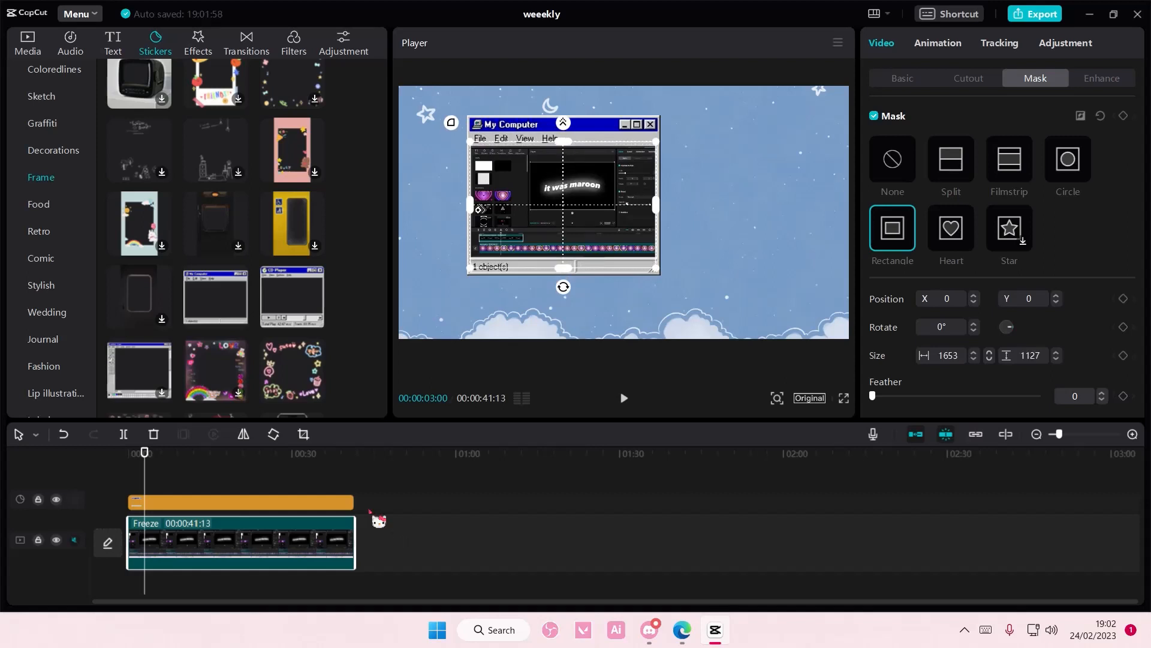
- Add a default text at the start of the timeline reading "CAPCUT" with "TUTORIAL" on a second line
left_click(254, 471)
left_click_drag(253, 477, 80, 473)
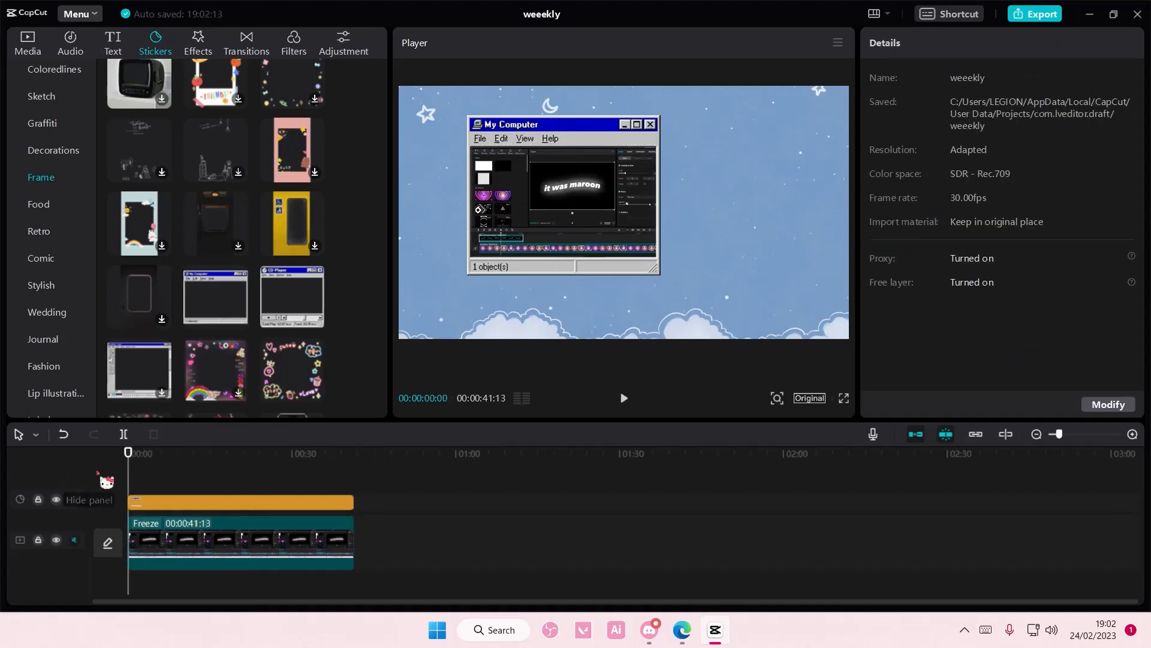
mouse_move(129, 378)
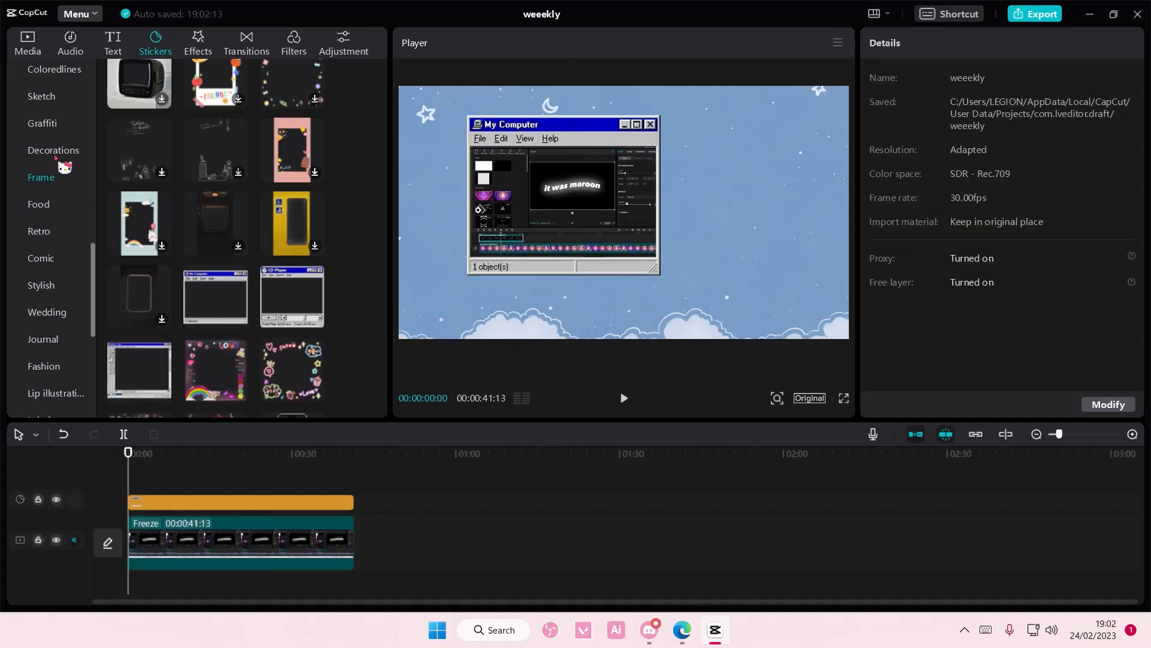
left_click(113, 42)
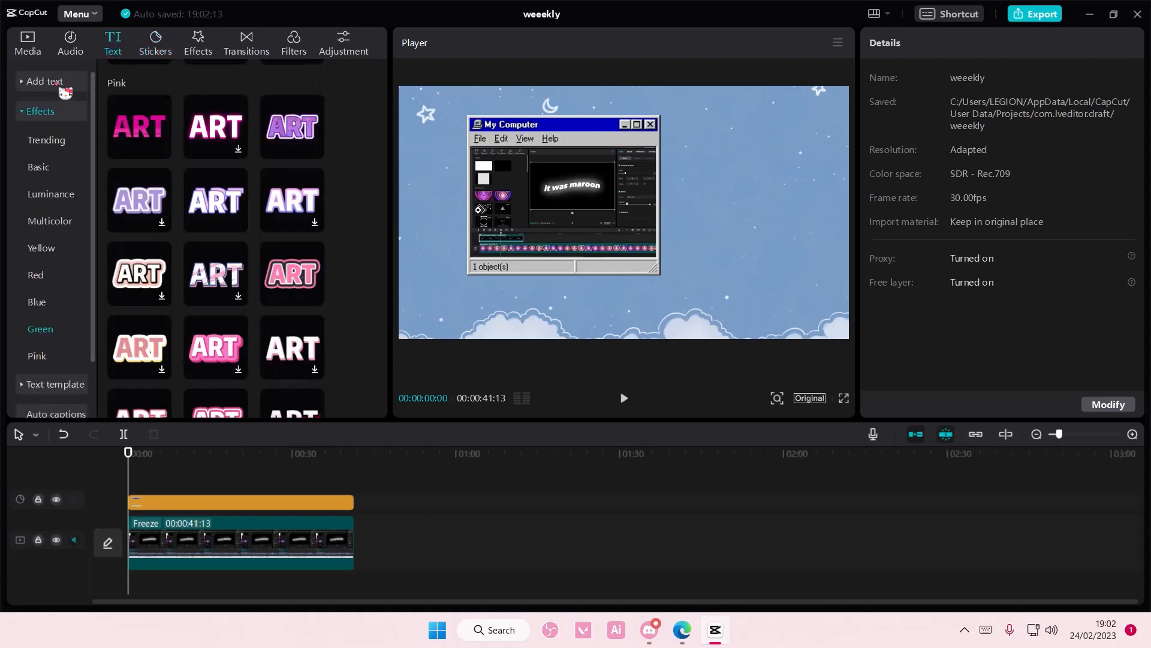
left_click(30, 84)
left_click(166, 145)
triple_click(959, 151)
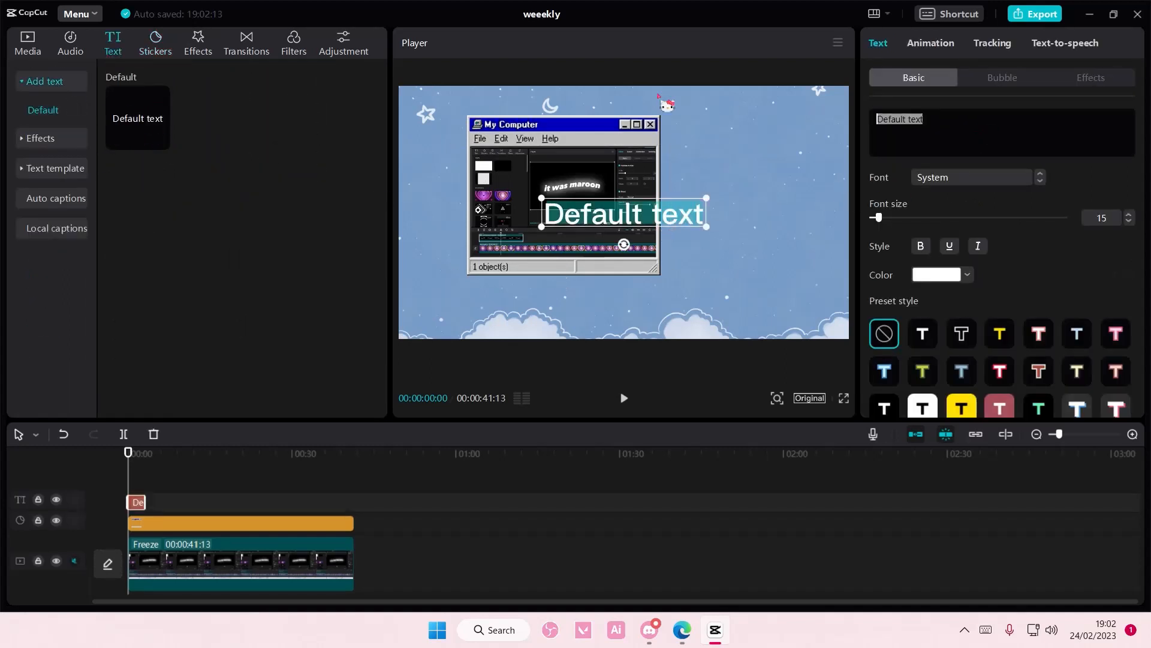
type("CAPCUT")
key("Return")
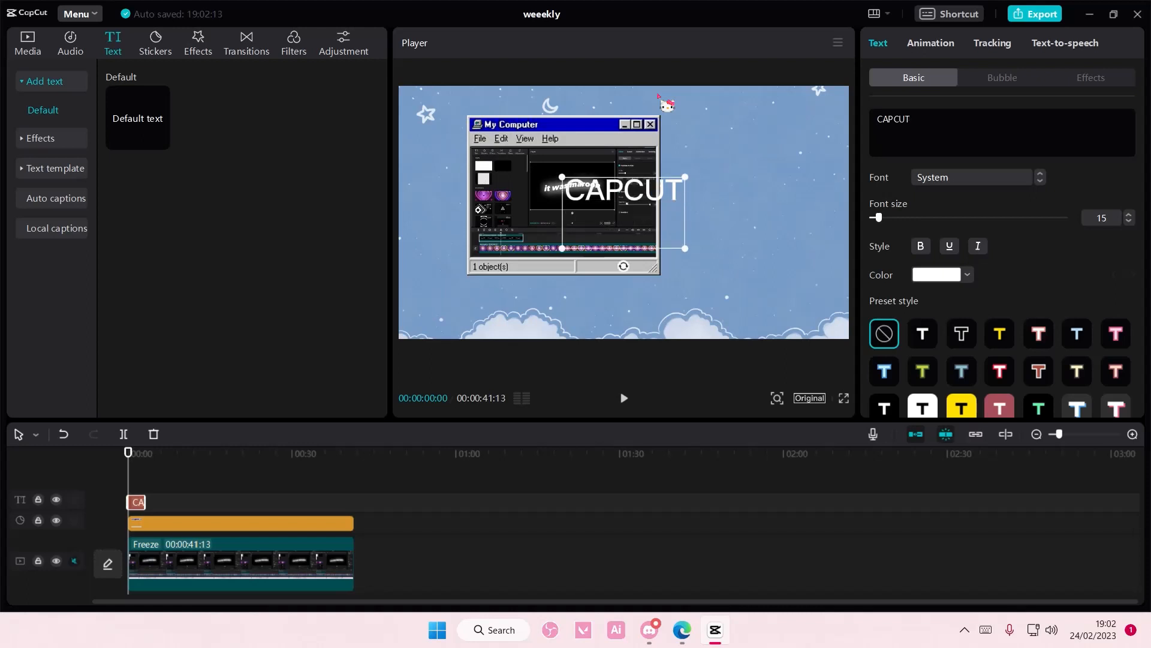
type("TUTORIAL")
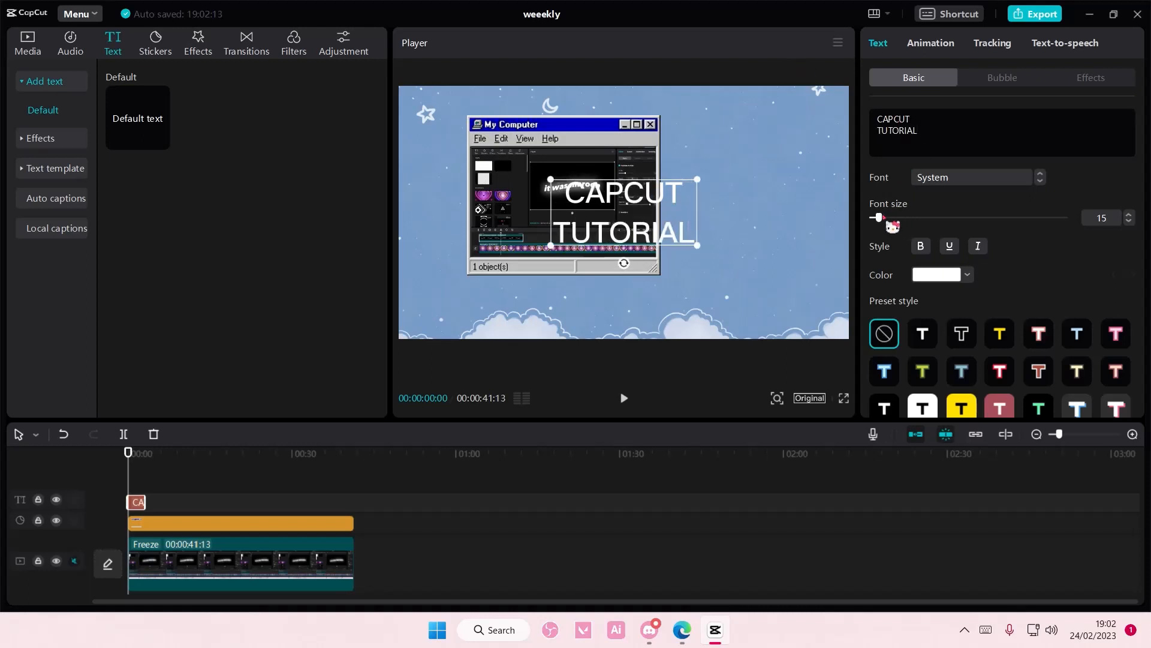
- Style the title in AvenirNext at font size 25, scale it down and place it beside the window frame
left_click_drag(879, 218, 886, 218)
left_click(957, 178)
scroll(966, 187, "up", 3)
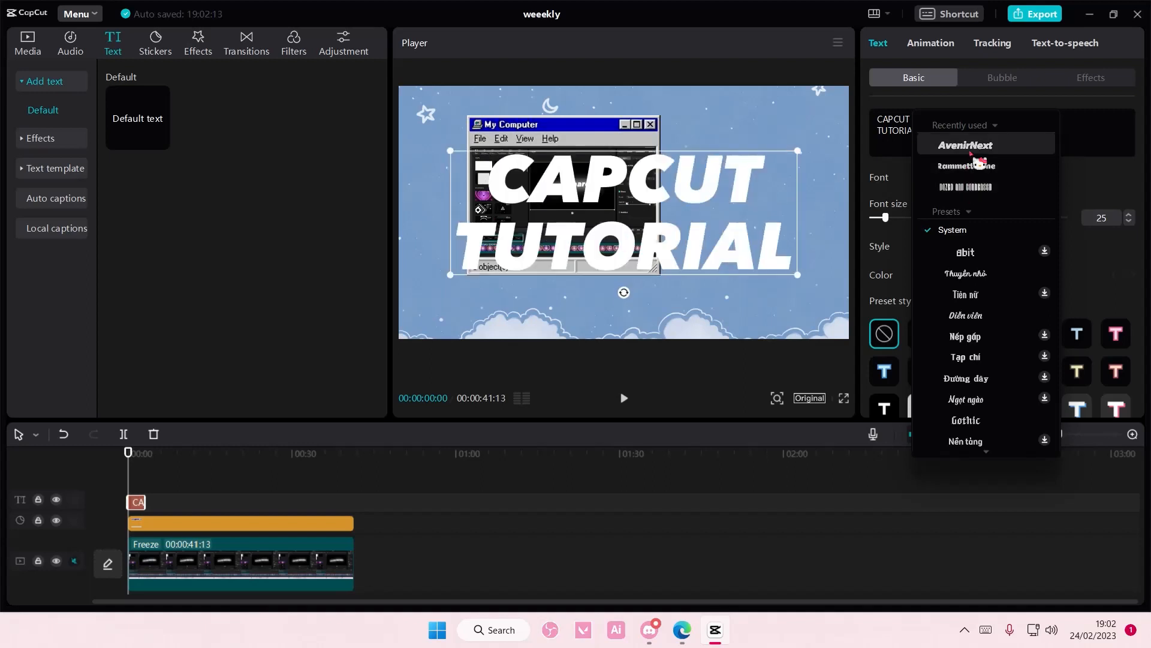
left_click(965, 145)
left_click_drag(798, 275, 849, 237)
left_click_drag(635, 167, 713, 247)
- Shift the freeze clip farther from the title and realign the window frame sticker over it at X -904, Y 0
left_click(234, 567)
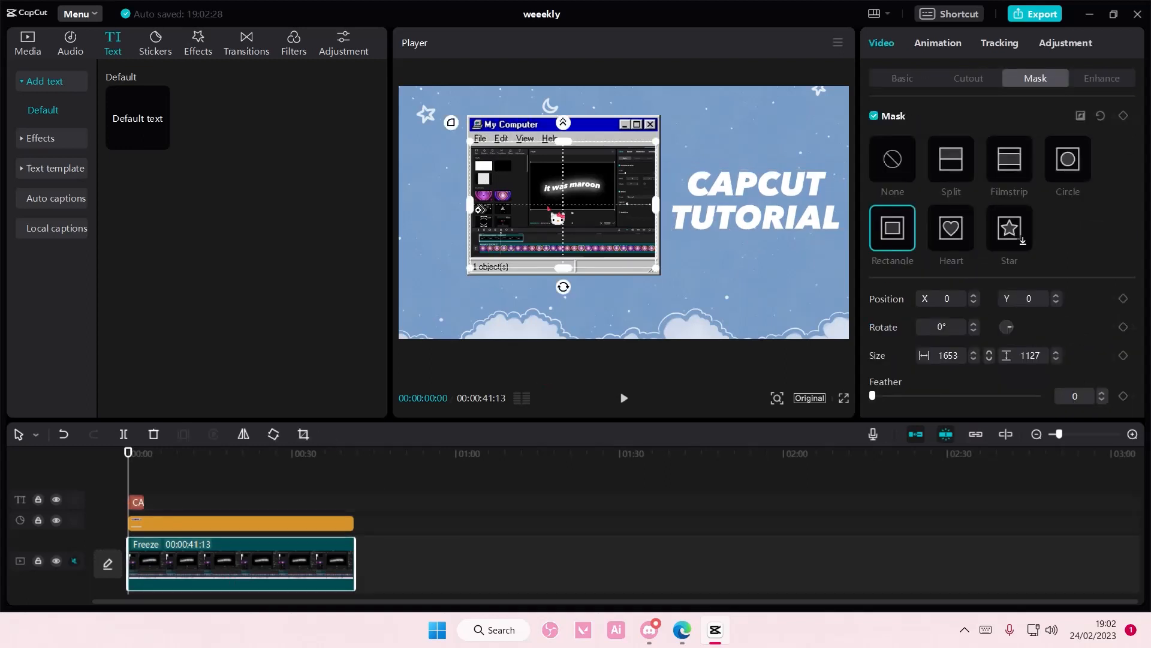
left_click(902, 78)
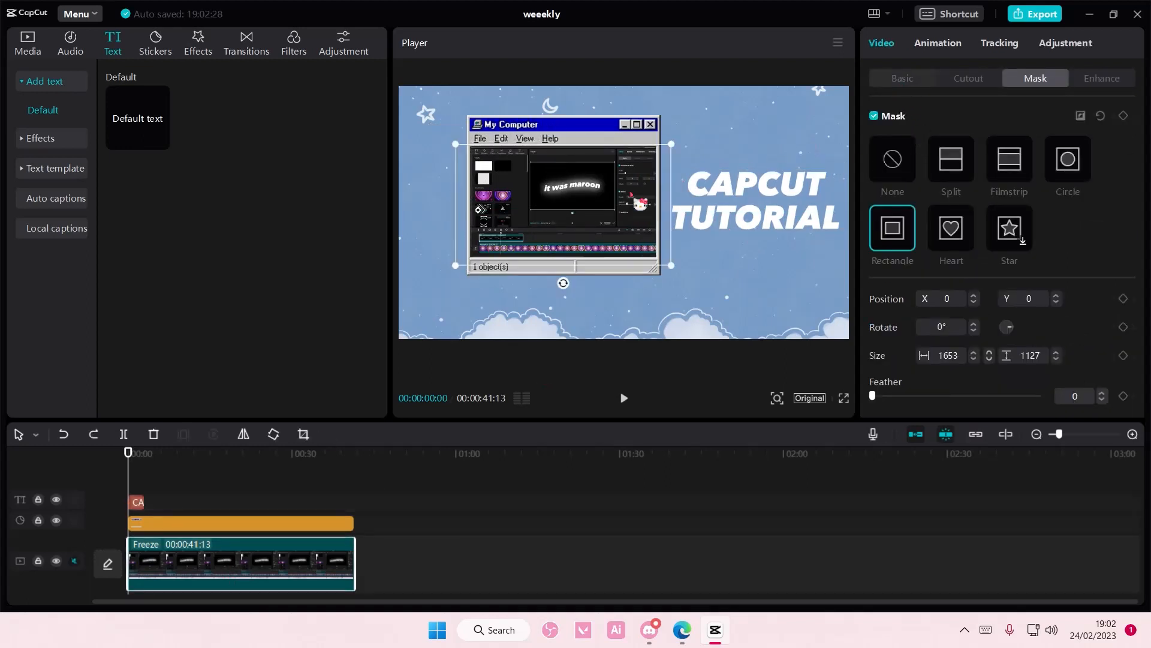
left_click_drag(630, 201, 583, 218)
left_click(151, 517)
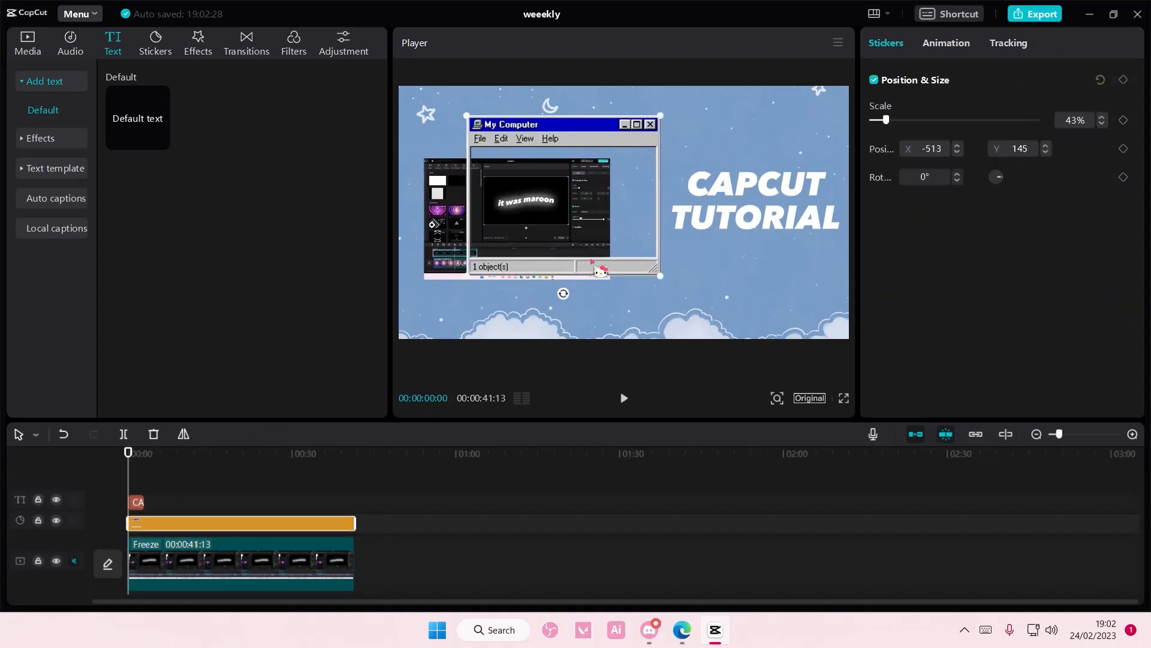
left_click_drag(592, 267, 546, 284)
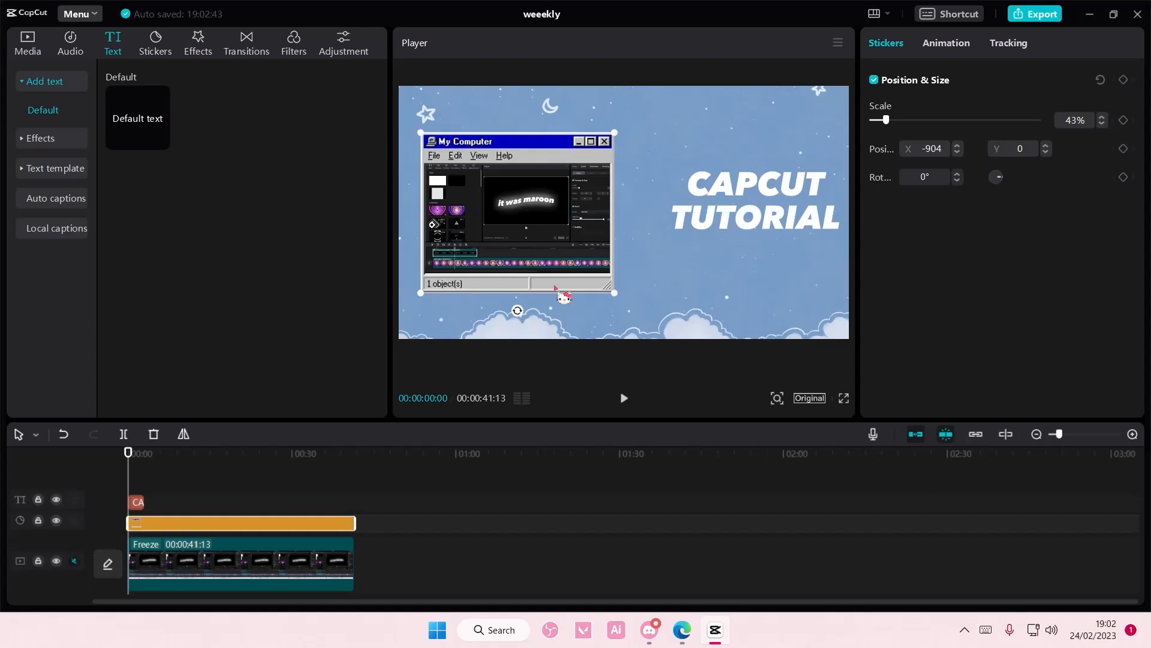
- Extend the title to nearly the full length of the freeze clip and set its font size to 30
left_click(137, 502)
left_click_drag(144, 502, 350, 502)
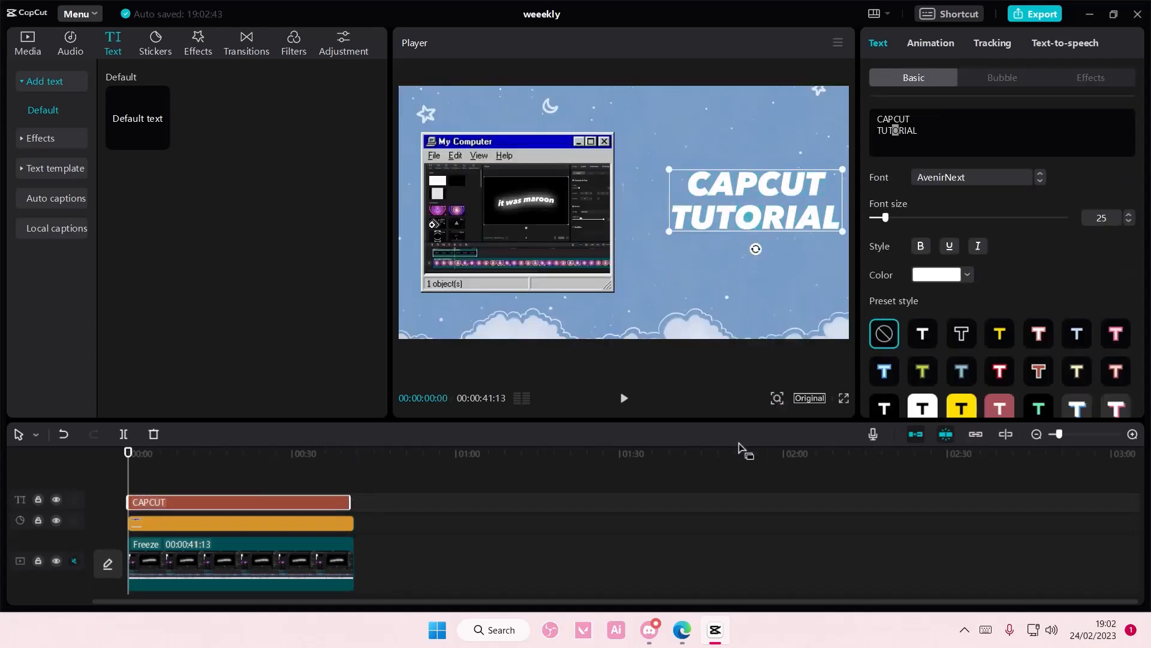
left_click(420, 483)
left_click(321, 502)
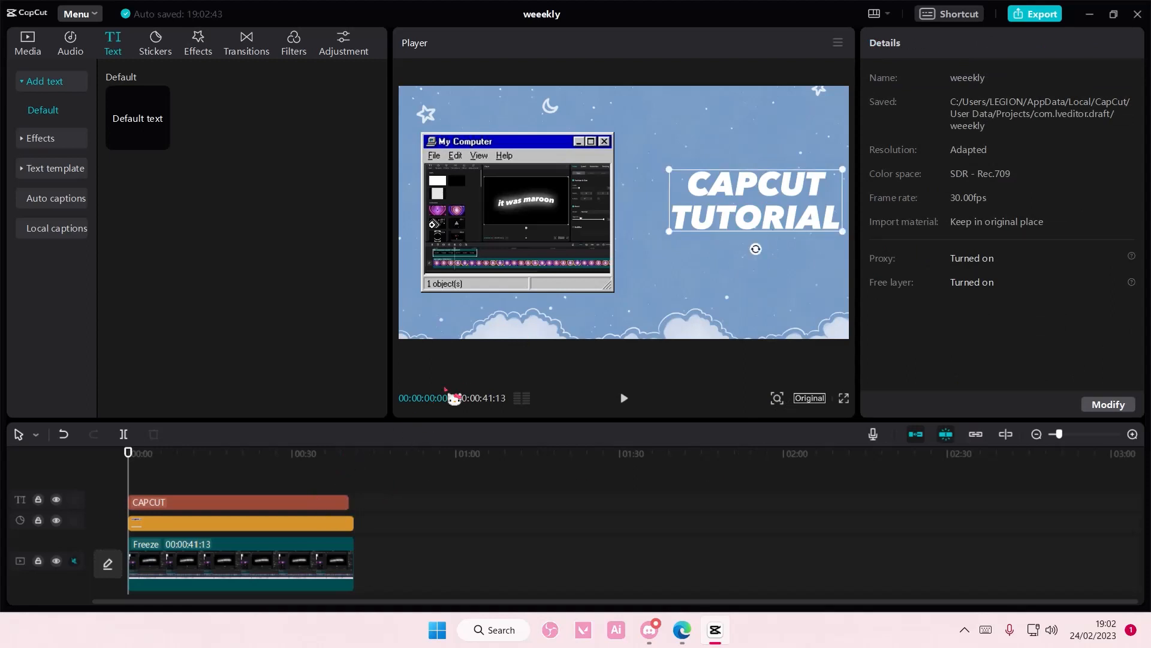
left_click_drag(887, 219, 888, 218)
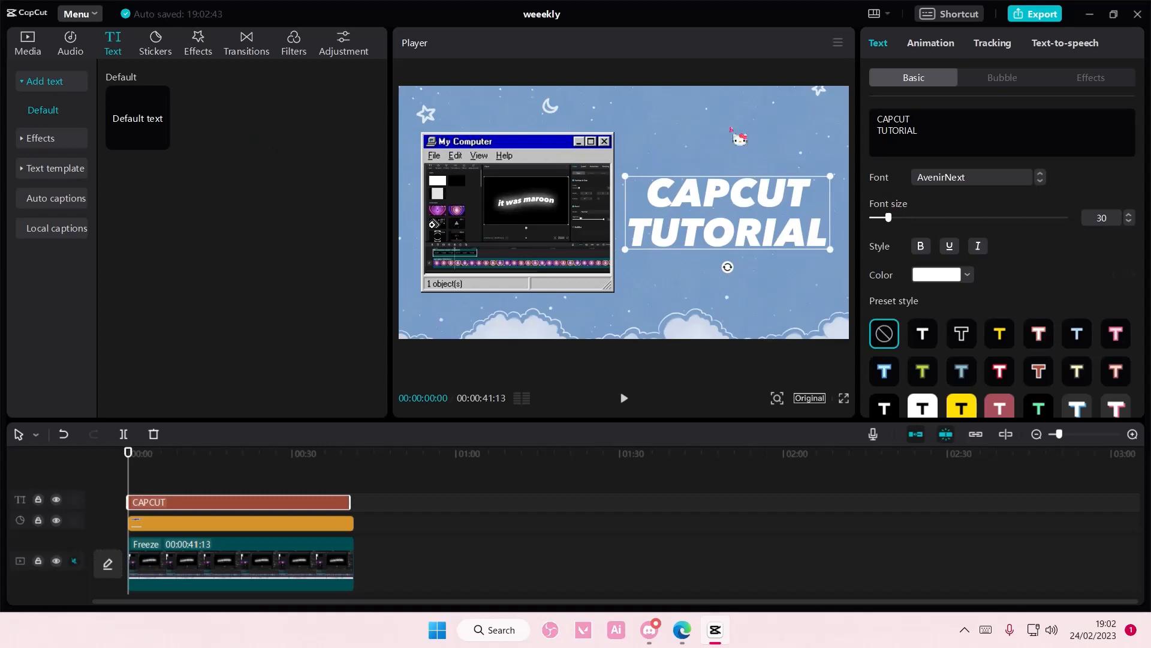
- Browse the text effects and try the blue gradient and the teal outlined glow styles on the title
left_click(1090, 79)
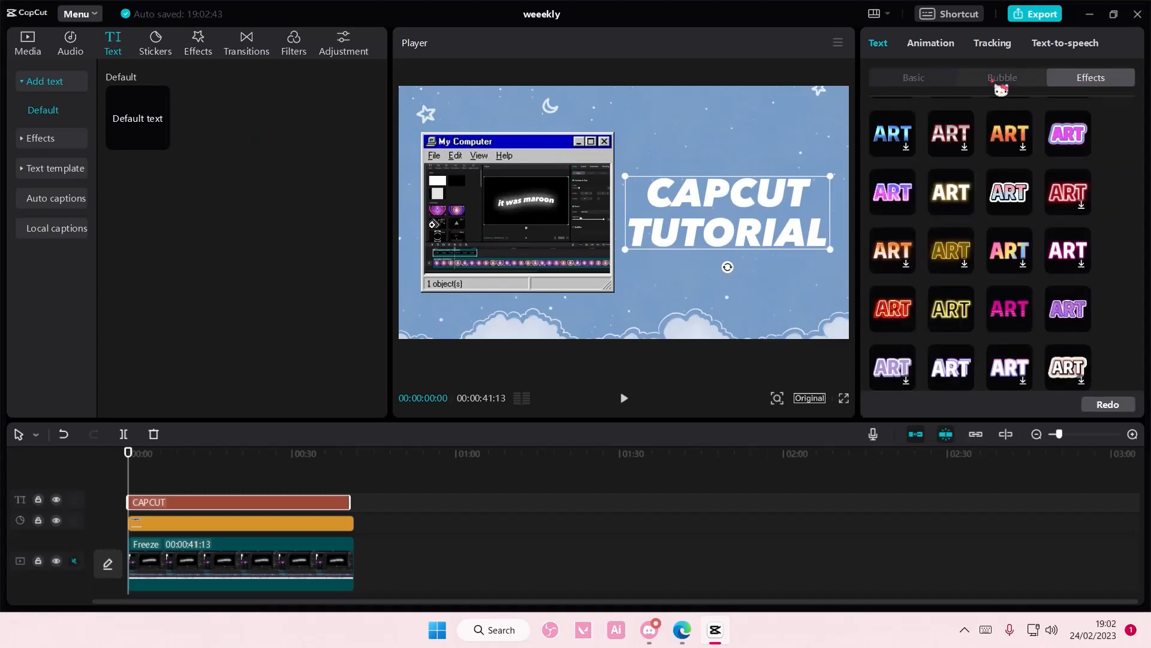
left_click(1003, 77)
left_click(1077, 79)
scroll(1007, 276, "down", 10)
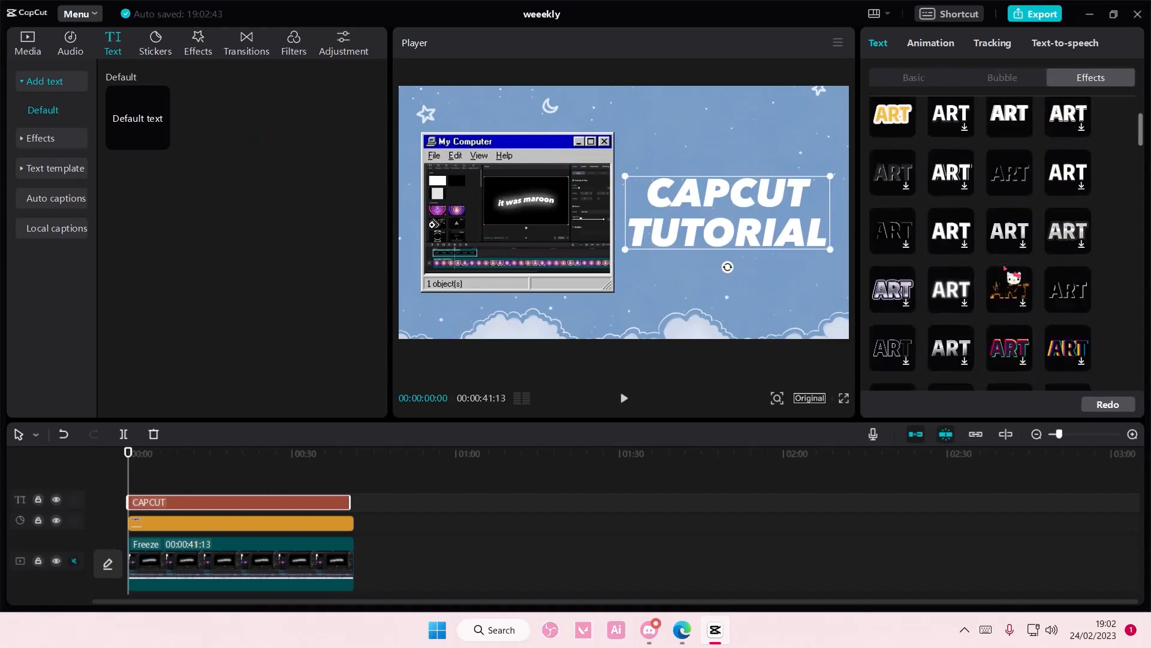
scroll(992, 283, "down", 10)
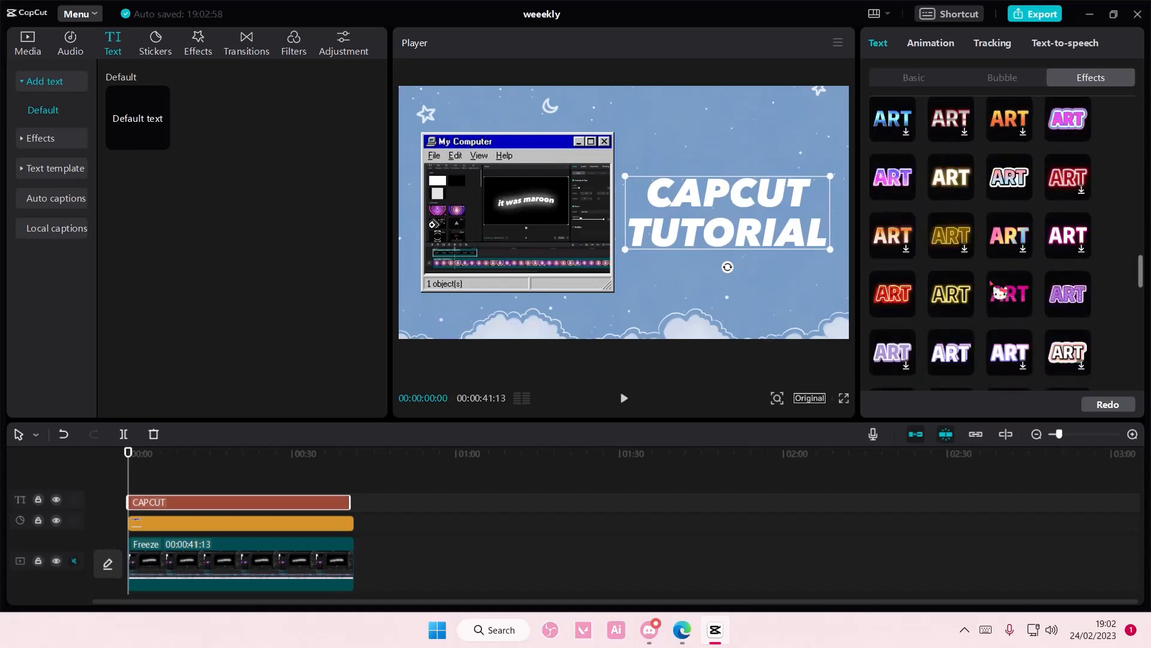
scroll(991, 282, "up", 10)
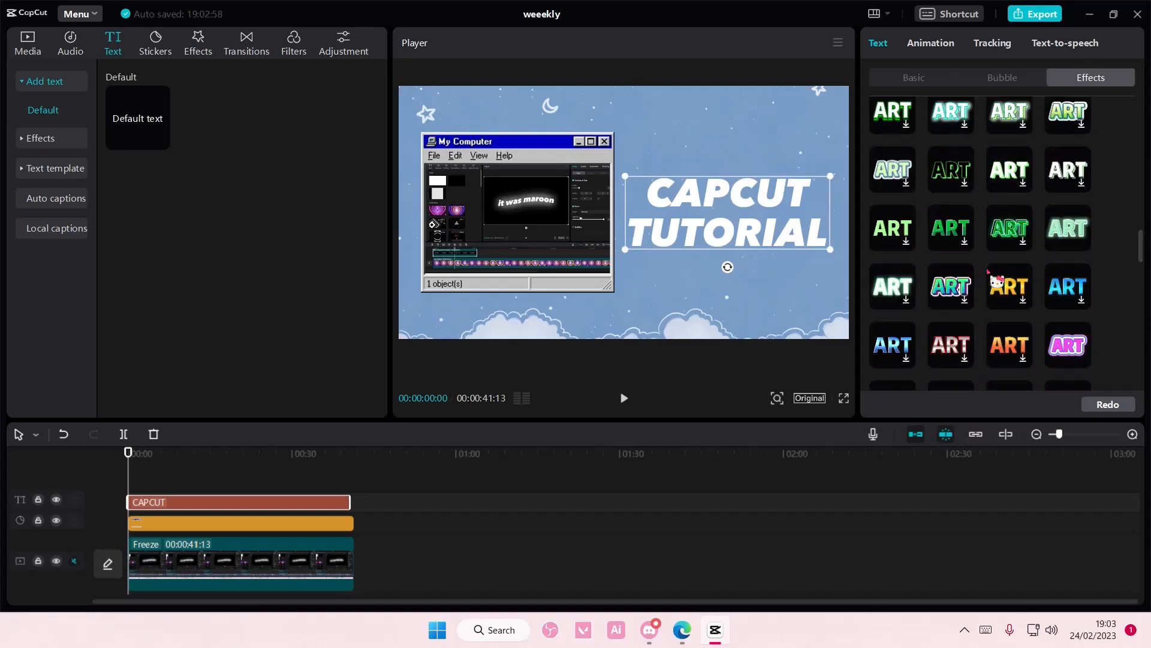
left_click(1071, 287)
left_click(905, 345)
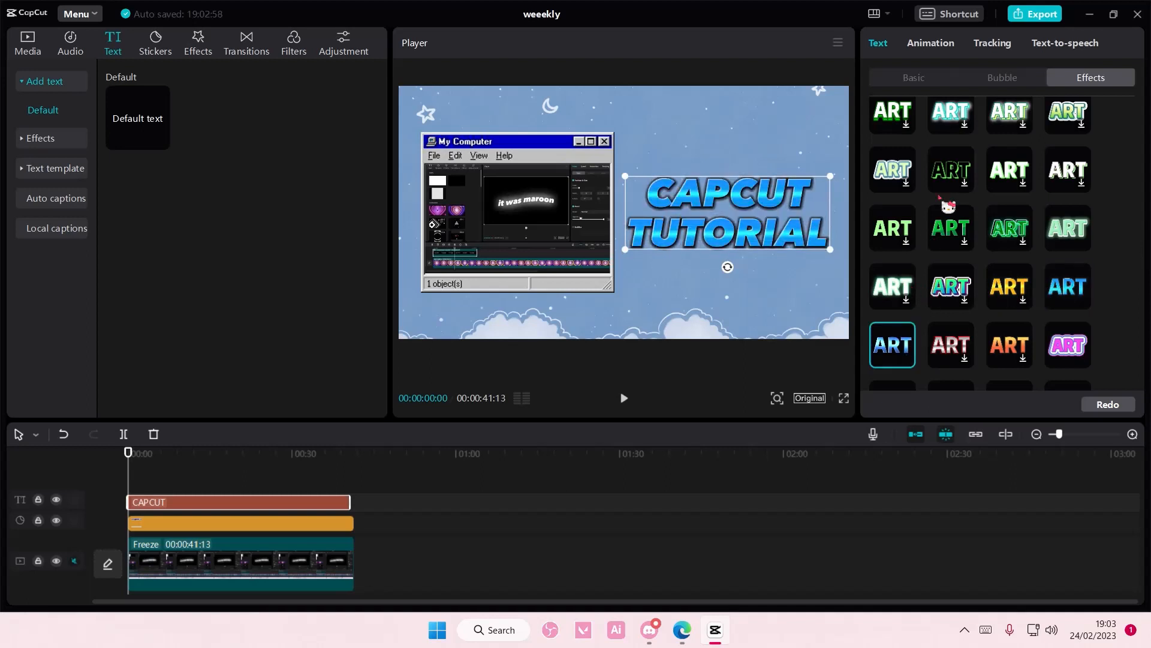
left_click(1019, 161)
left_click(955, 128)
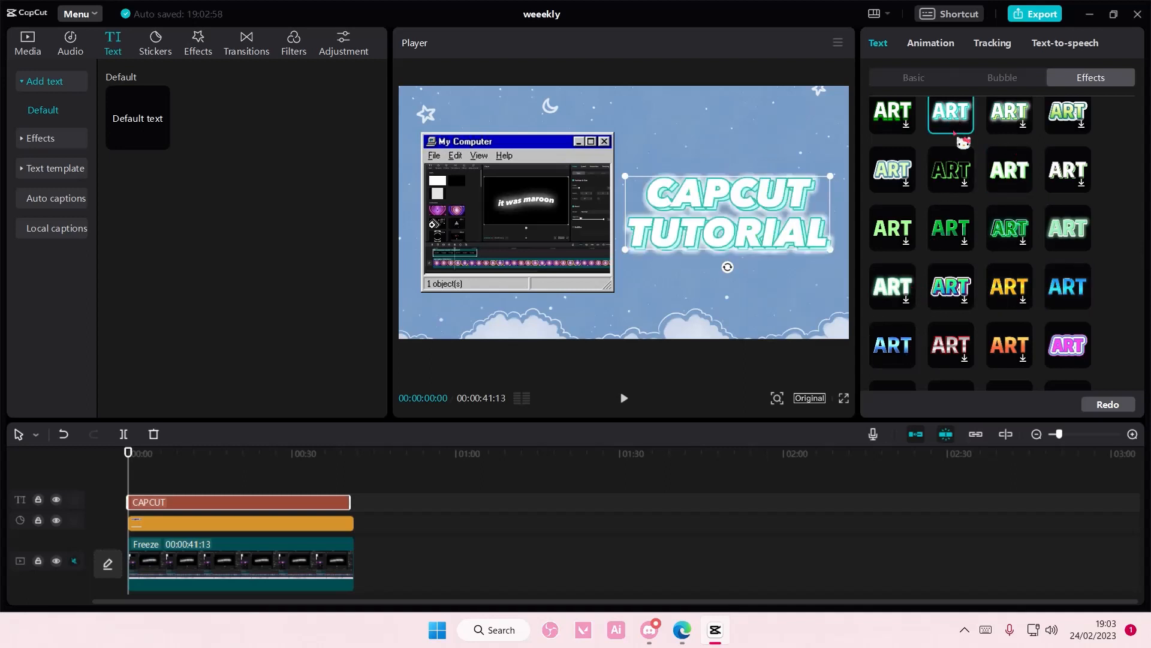
- Apply the white text effect with a bright blue glow to the title
scroll(992, 230, "down", 5)
scroll(987, 228, "up", 3)
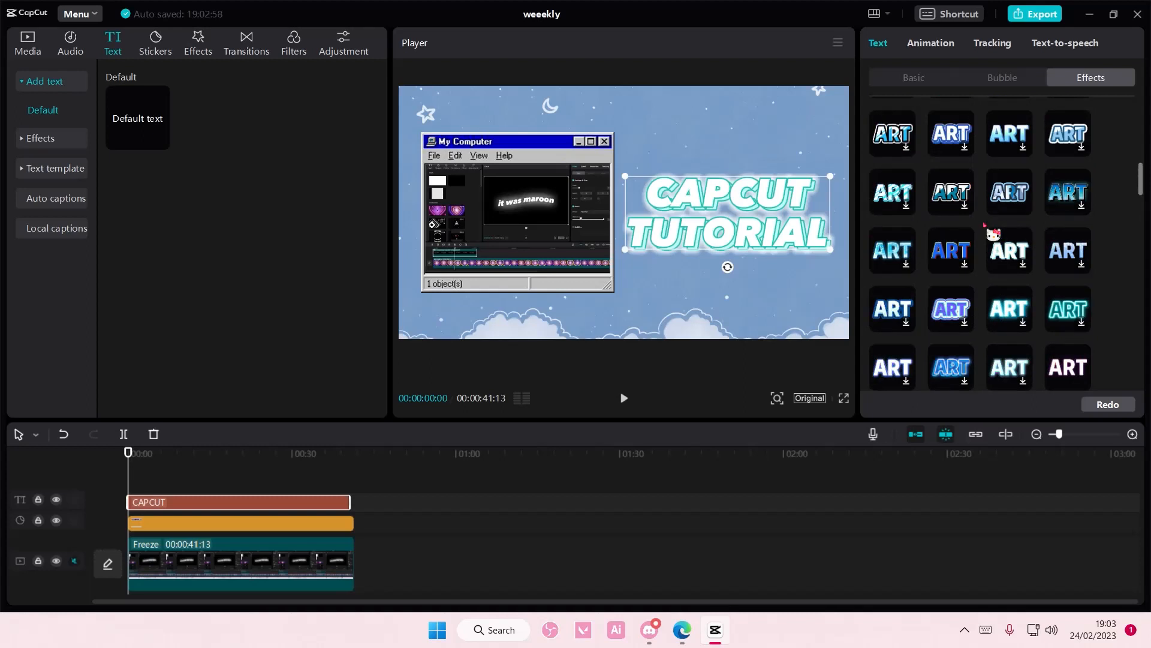
left_click(1010, 255)
left_click(1013, 324)
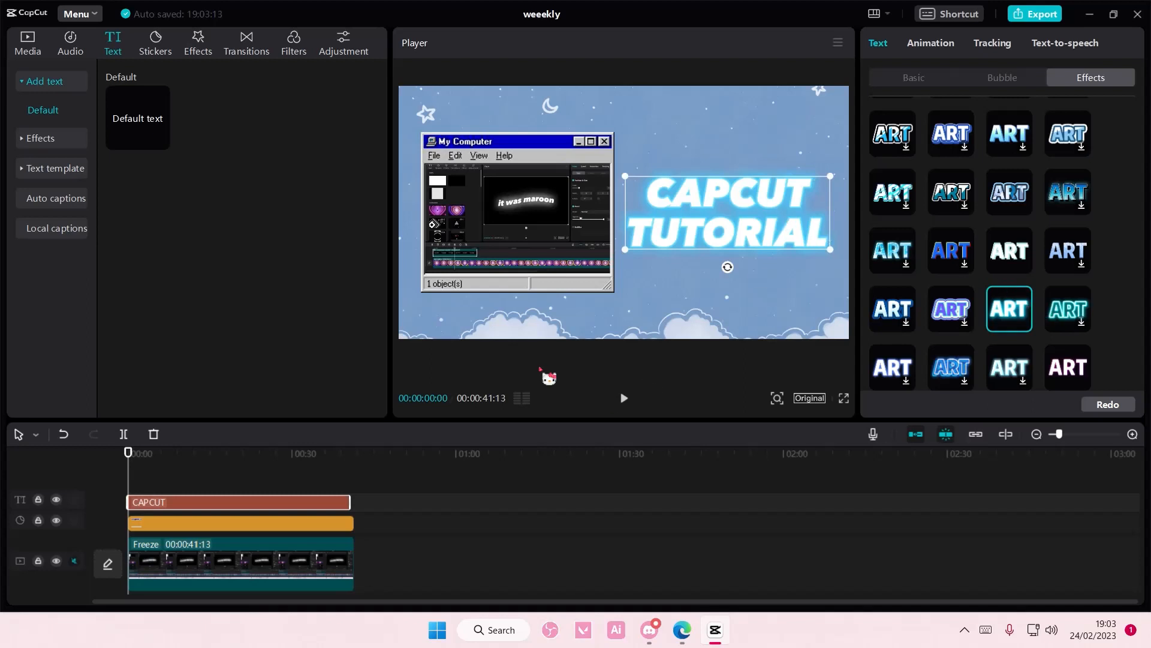
- Change the title's color to dark blue to give it a dark blue glow
left_click(937, 81)
left_click(967, 275)
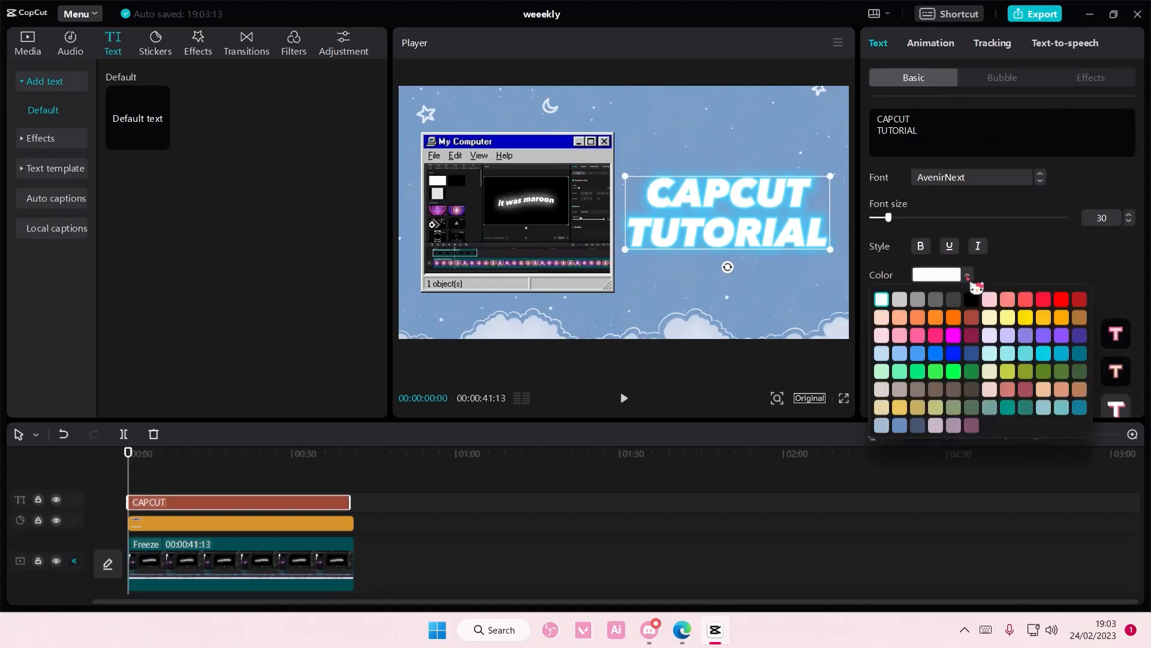
left_click(990, 298)
left_click(970, 354)
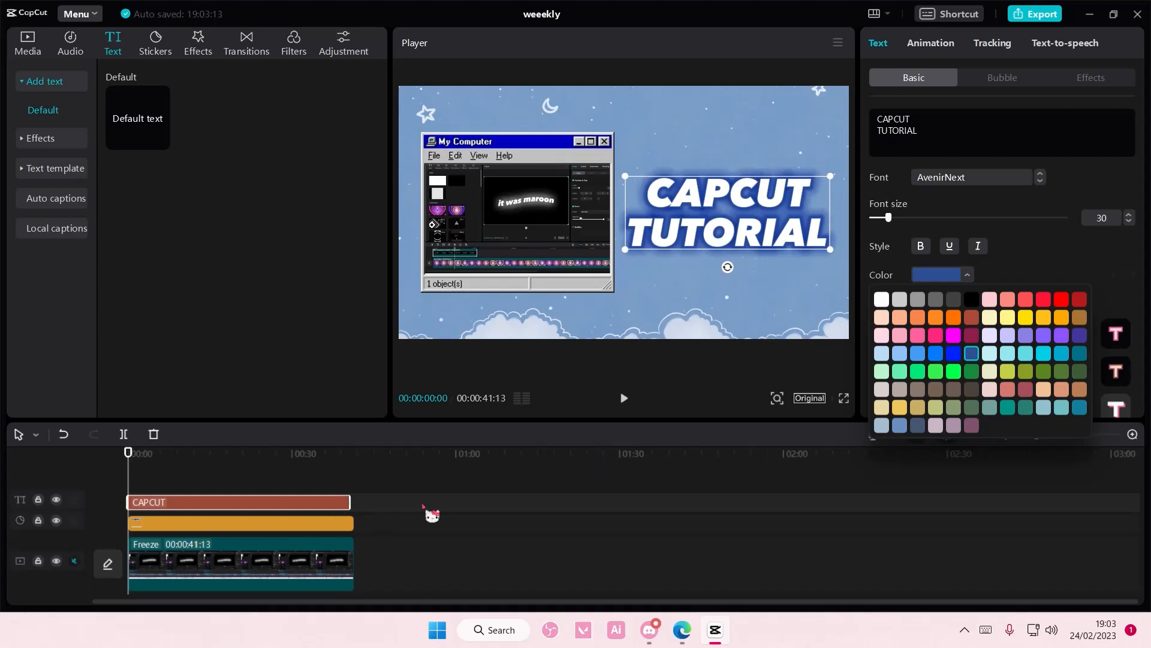
left_click(406, 493)
- Export the frame at 00:00:25:21 as a 4K JPEG still named "YouTube Thumbnail"
left_click_drag(362, 471, 273, 503)
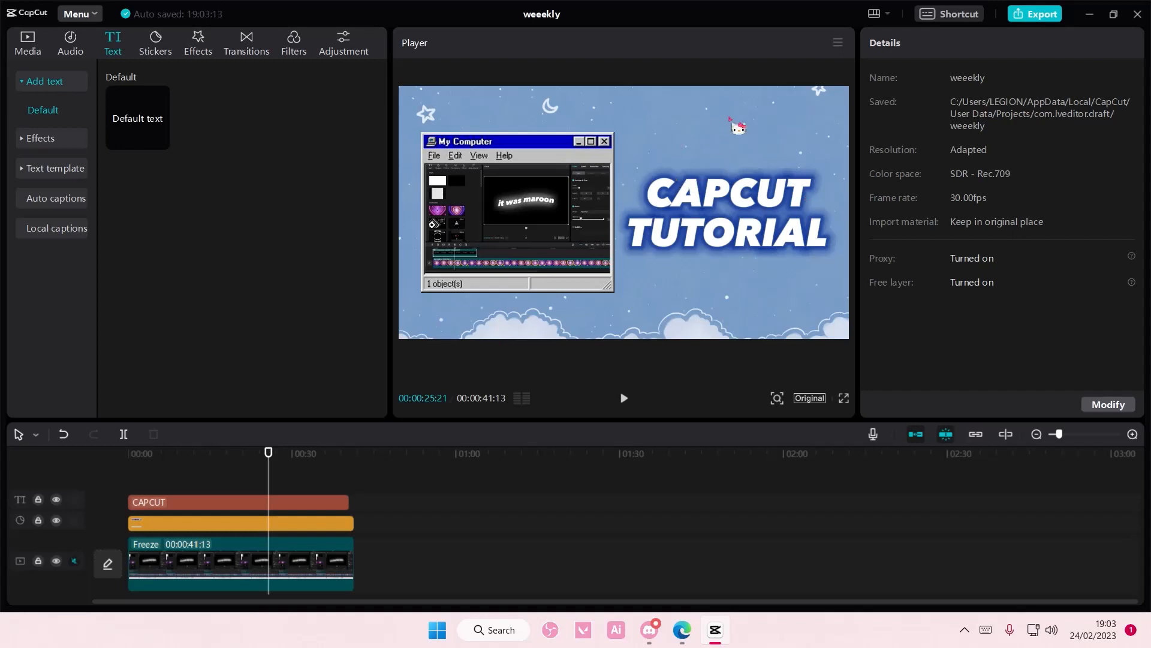
left_click(839, 46)
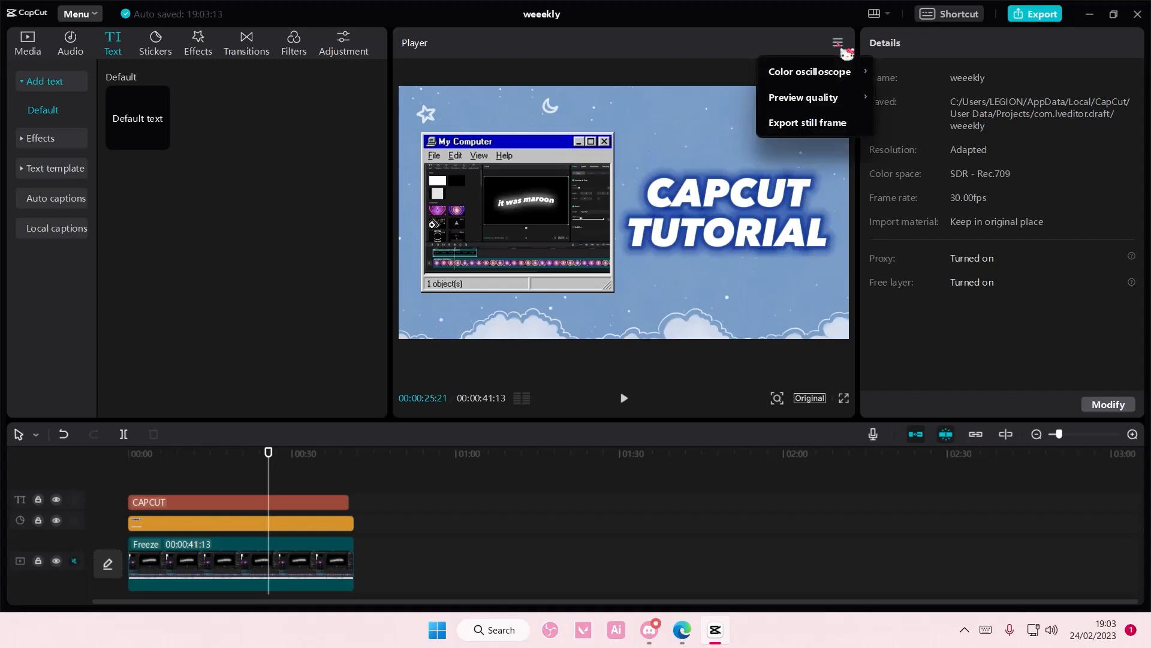
left_click(837, 121)
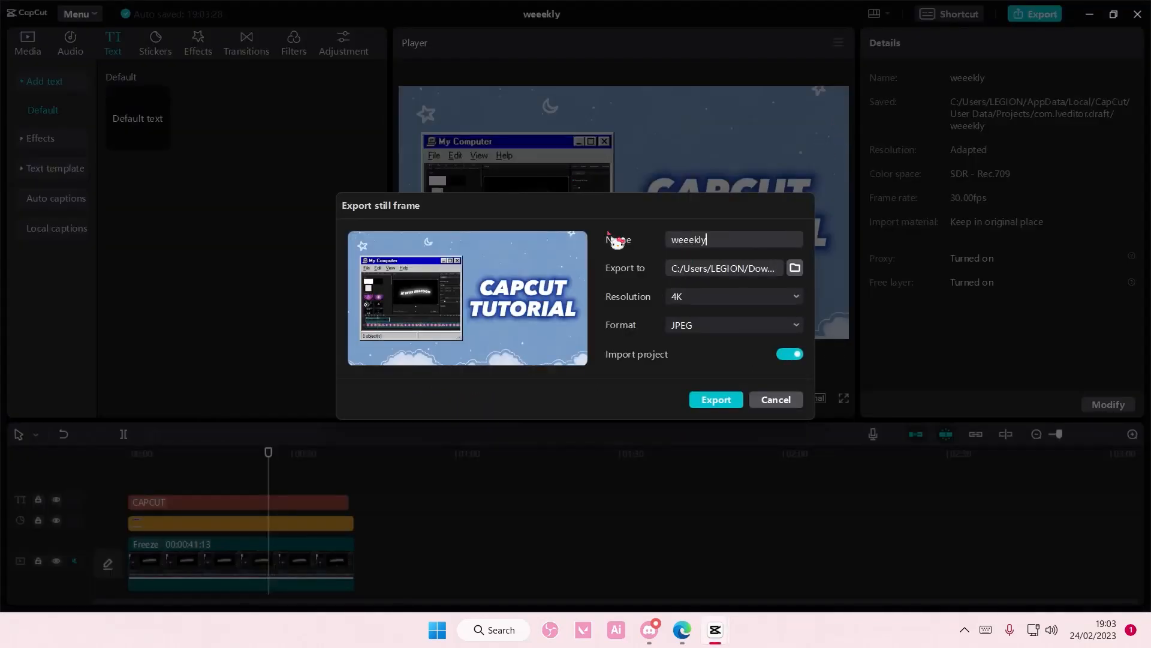
type("YouTube Thumbnail")
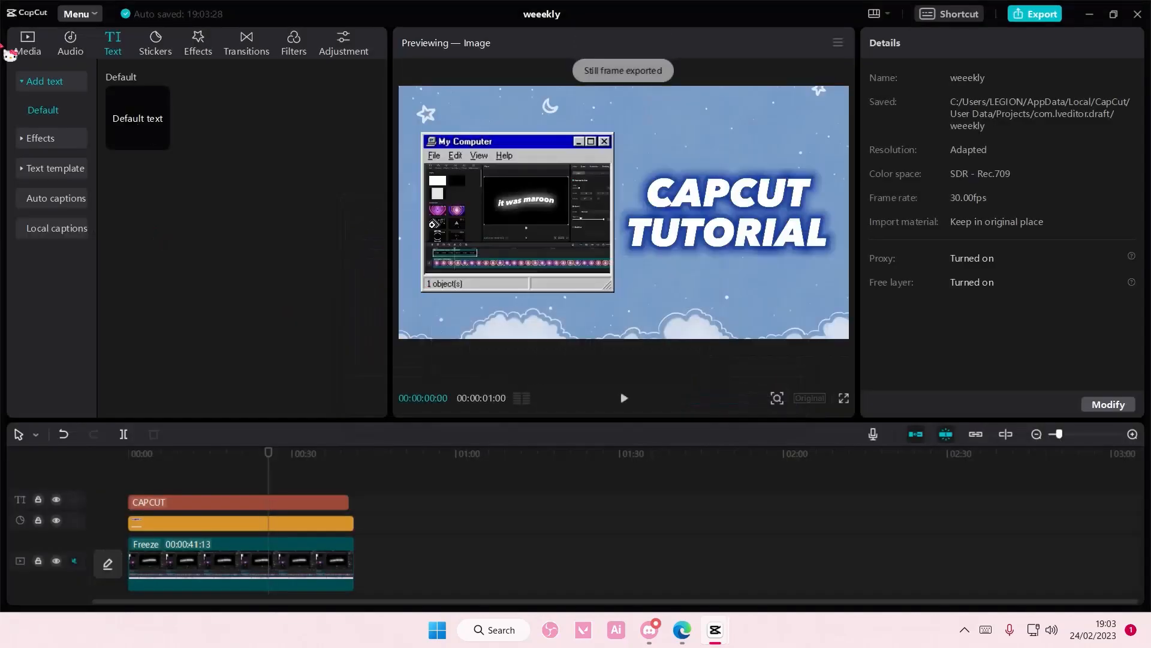
- Replace all the layers on the timeline with the exported YouTube Thumbnail.jpg image
left_click(12, 51)
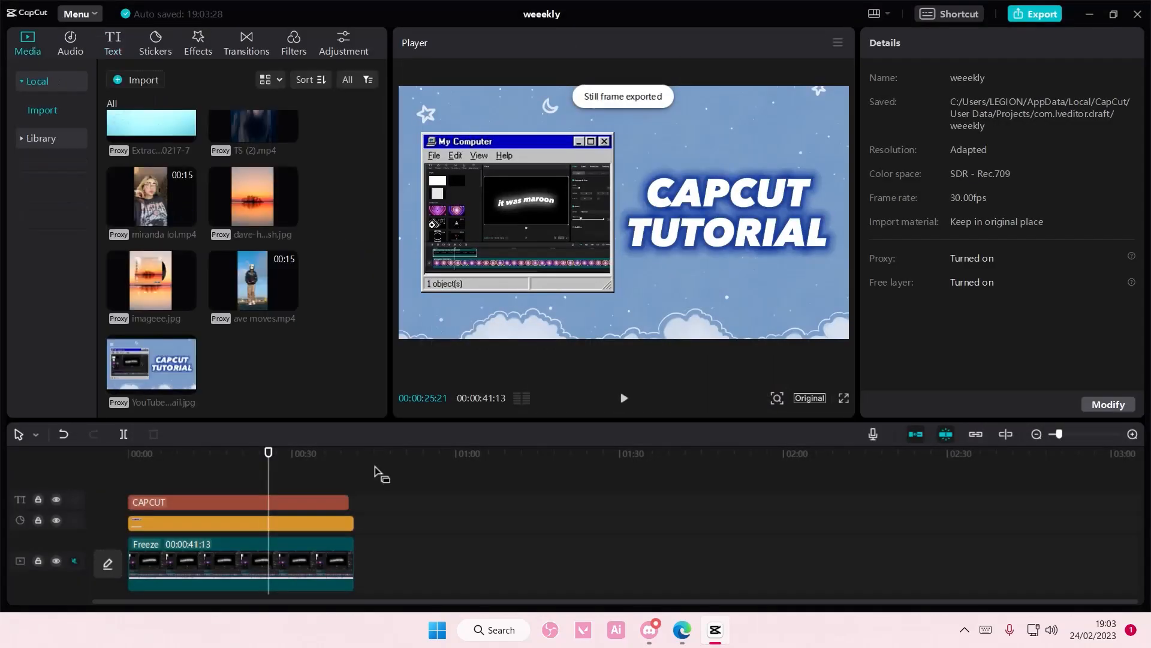
left_click_drag(401, 561, 255, 475)
key("Delete")
left_click(187, 385)
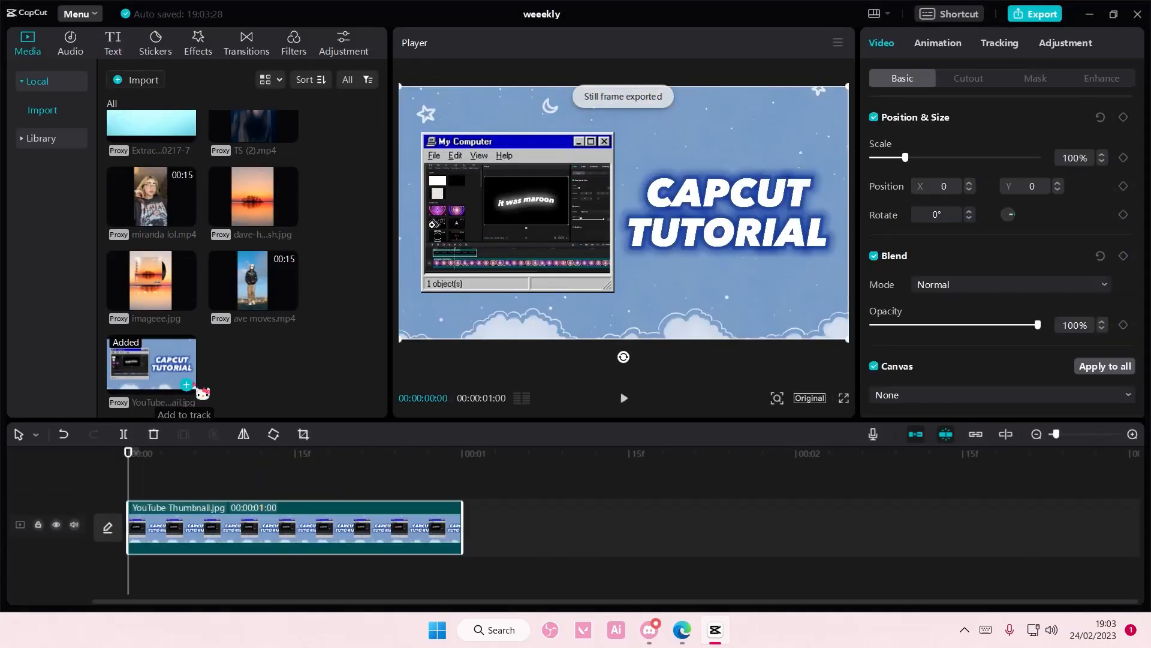